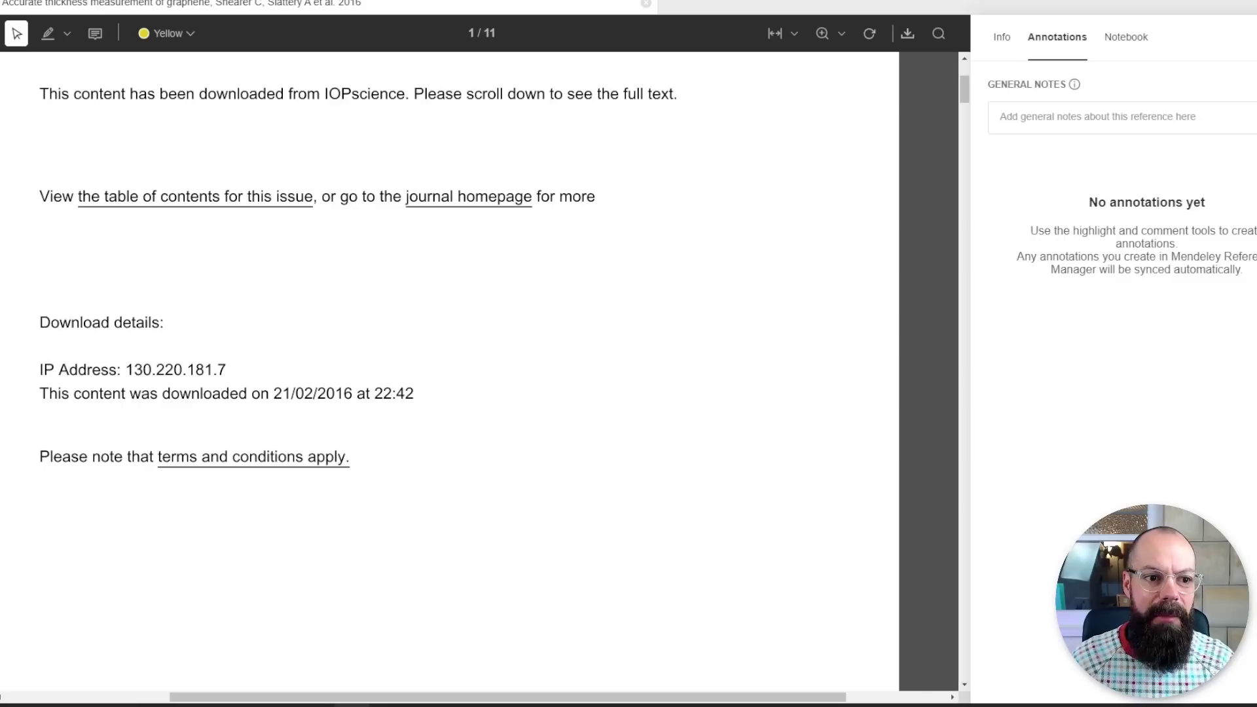
Step: Return to the full library and open the graphene thickness paper for reading
{"action": "left_click", "coordinate": [22, 62]}
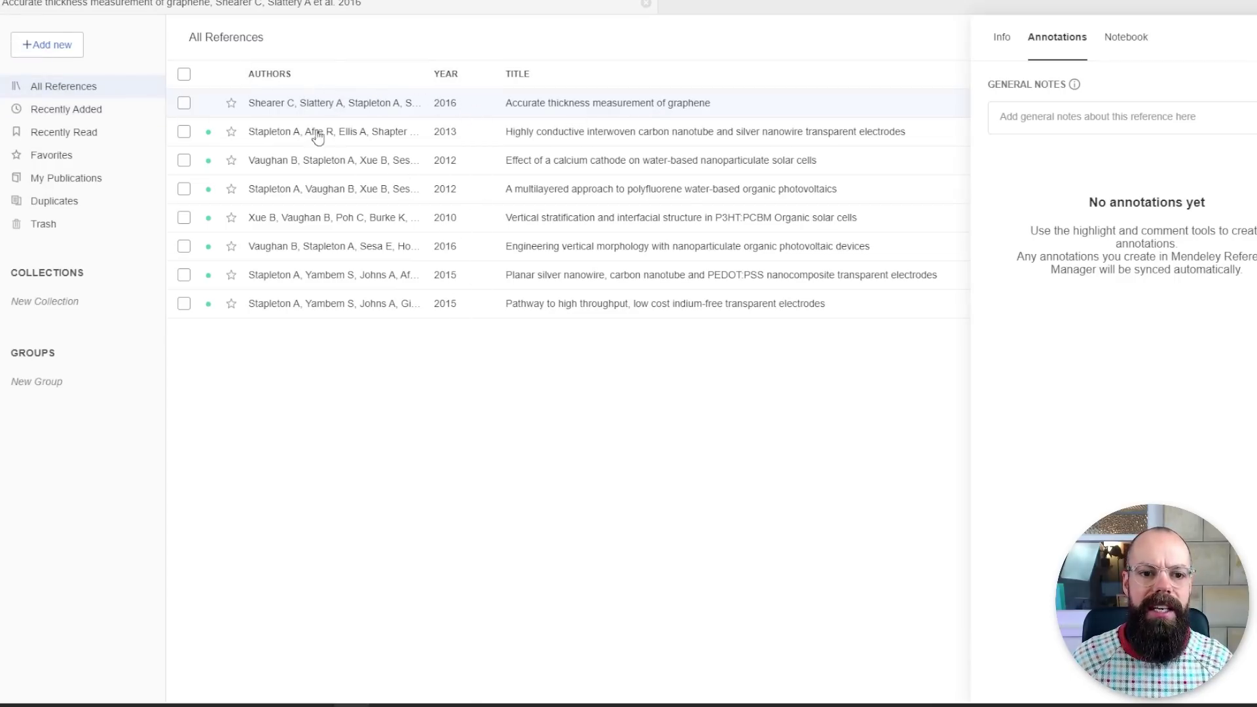
{"action": "double_click", "coordinate": [317, 104]}
{"action": "scroll", "coordinate": [251, 358], "scroll_direction": "down", "scroll_amount": 15}
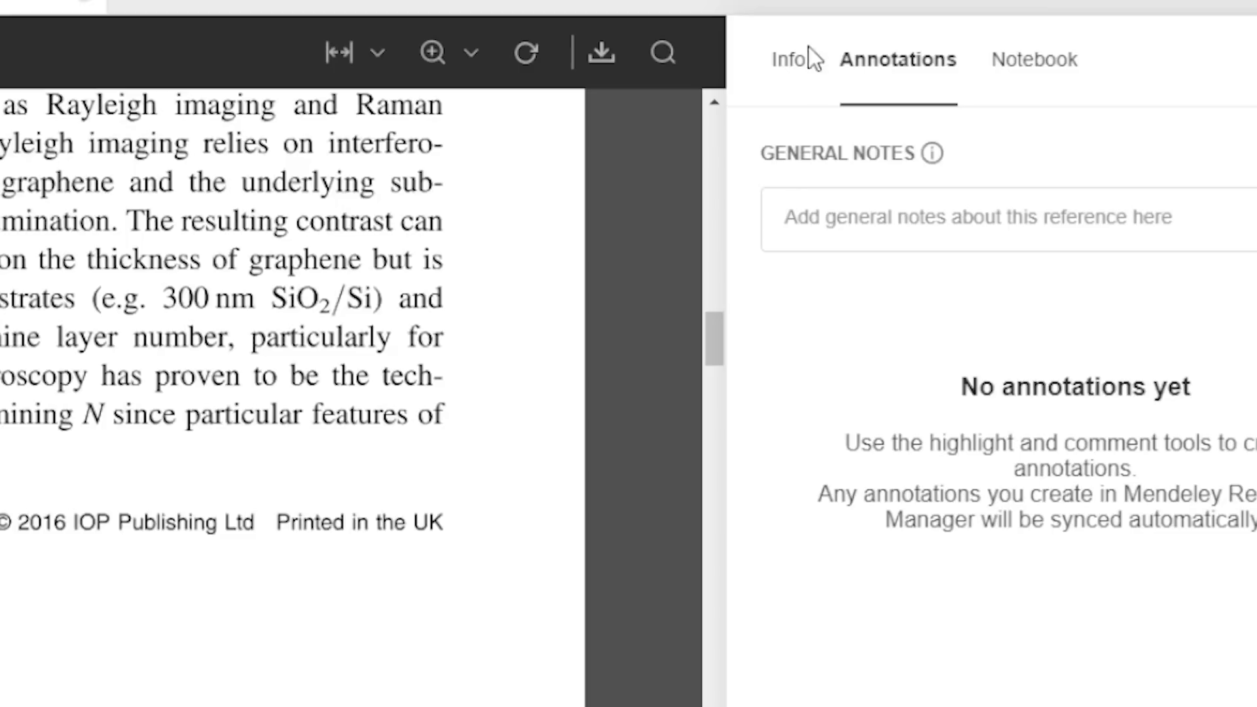
Step: Go through the paper's Info, Annotations and Notebook panels to show its empty notebook
{"action": "left_click", "coordinate": [1002, 37]}
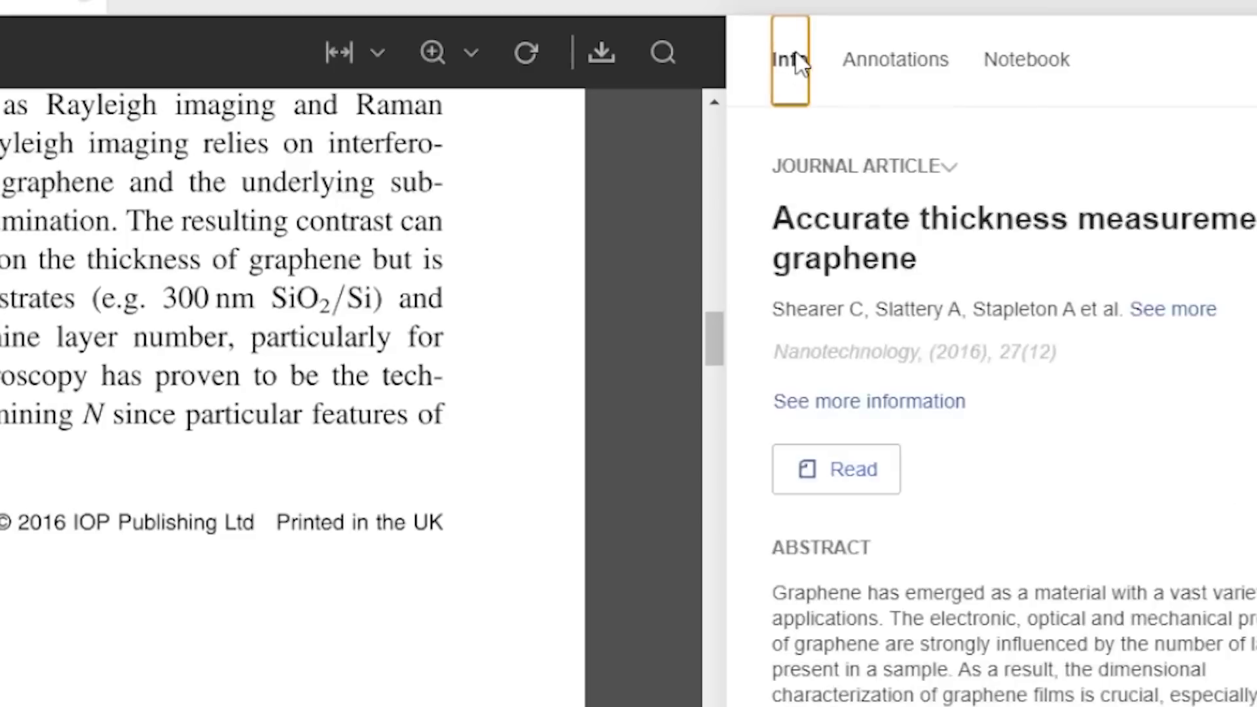
{"action": "left_click", "coordinate": [906, 70]}
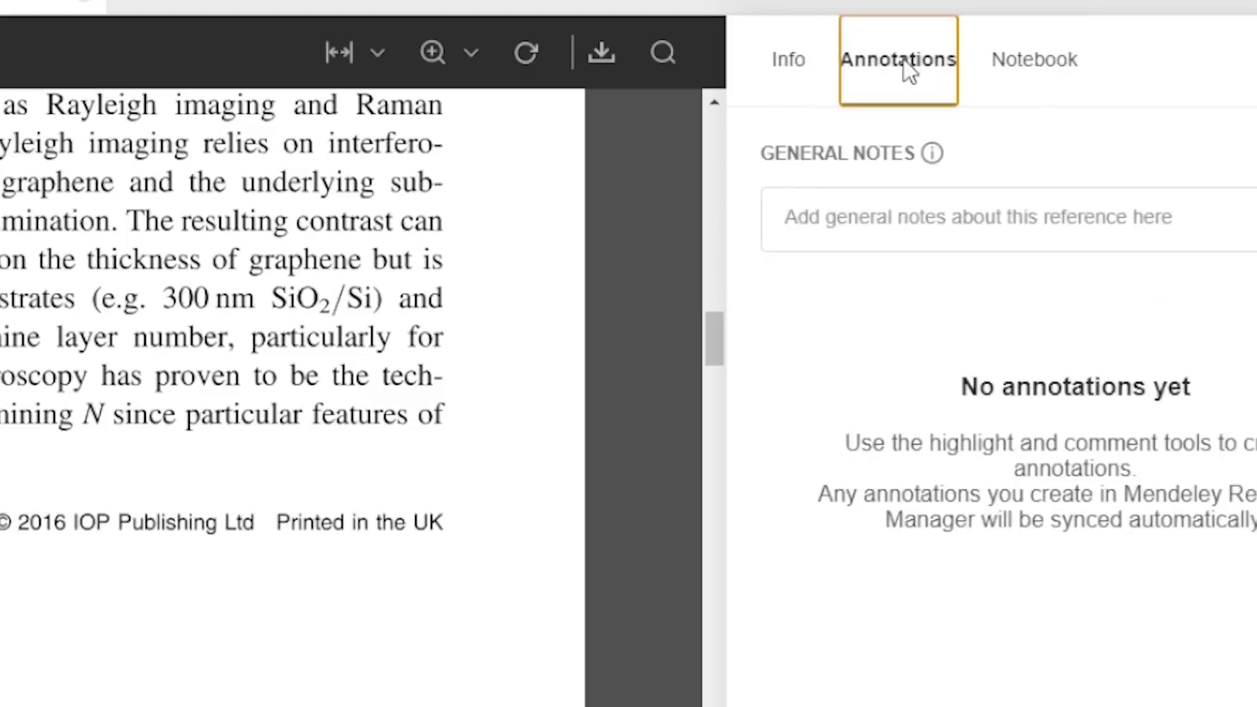
{"action": "left_click", "coordinate": [1031, 73]}
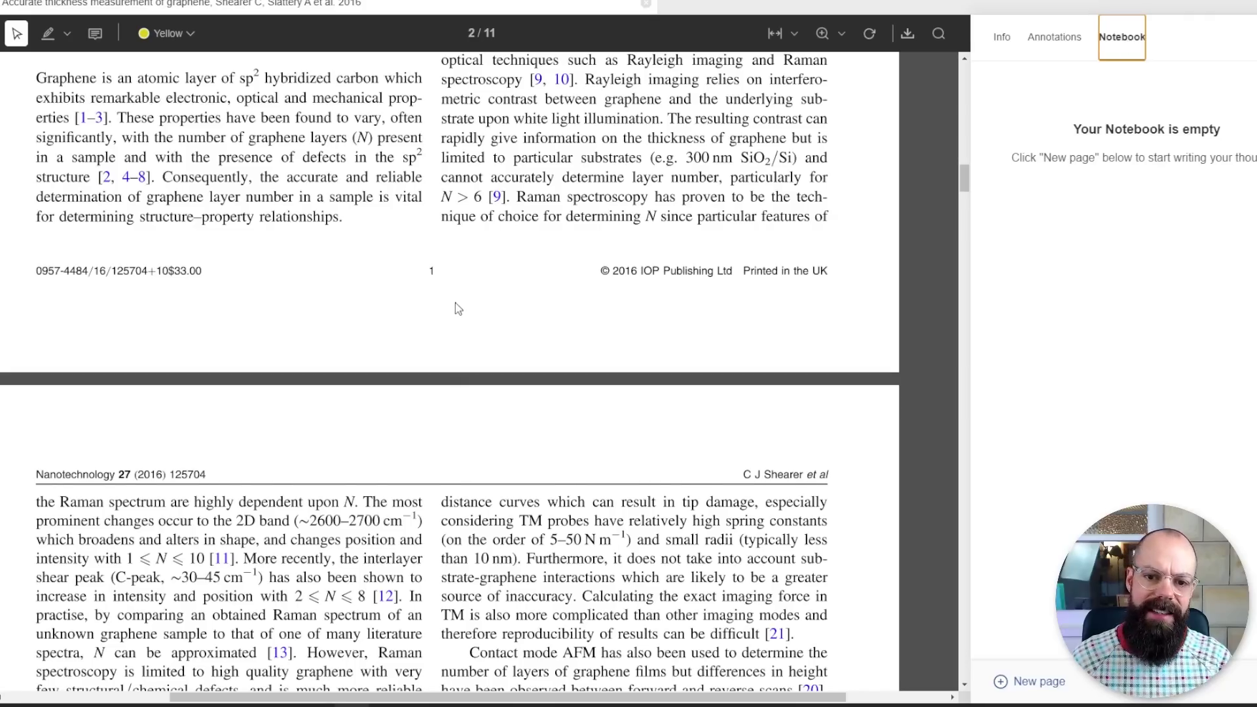
{"action": "scroll", "coordinate": [458, 308], "scroll_direction": "down", "scroll_amount": 12}
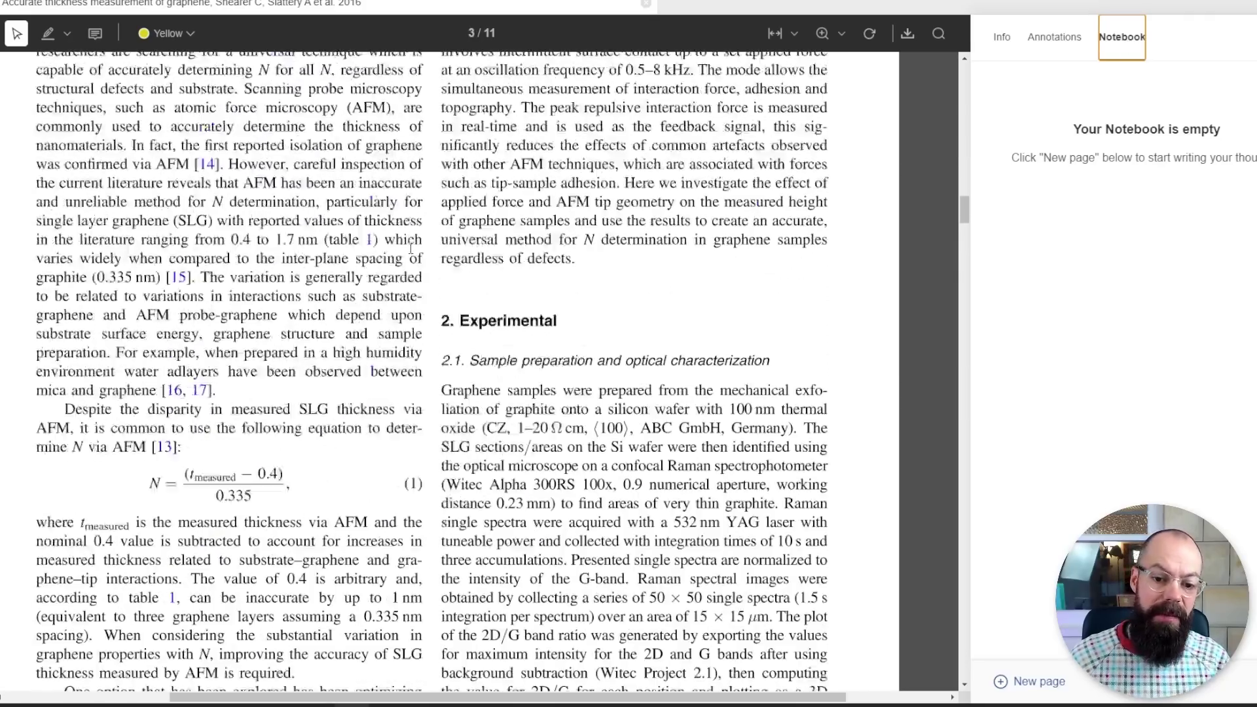
{"action": "scroll", "coordinate": [415, 306], "scroll_direction": "up", "scroll_amount": 5}
{"action": "scroll", "coordinate": [415, 306], "scroll_direction": "up", "scroll_amount": 10}
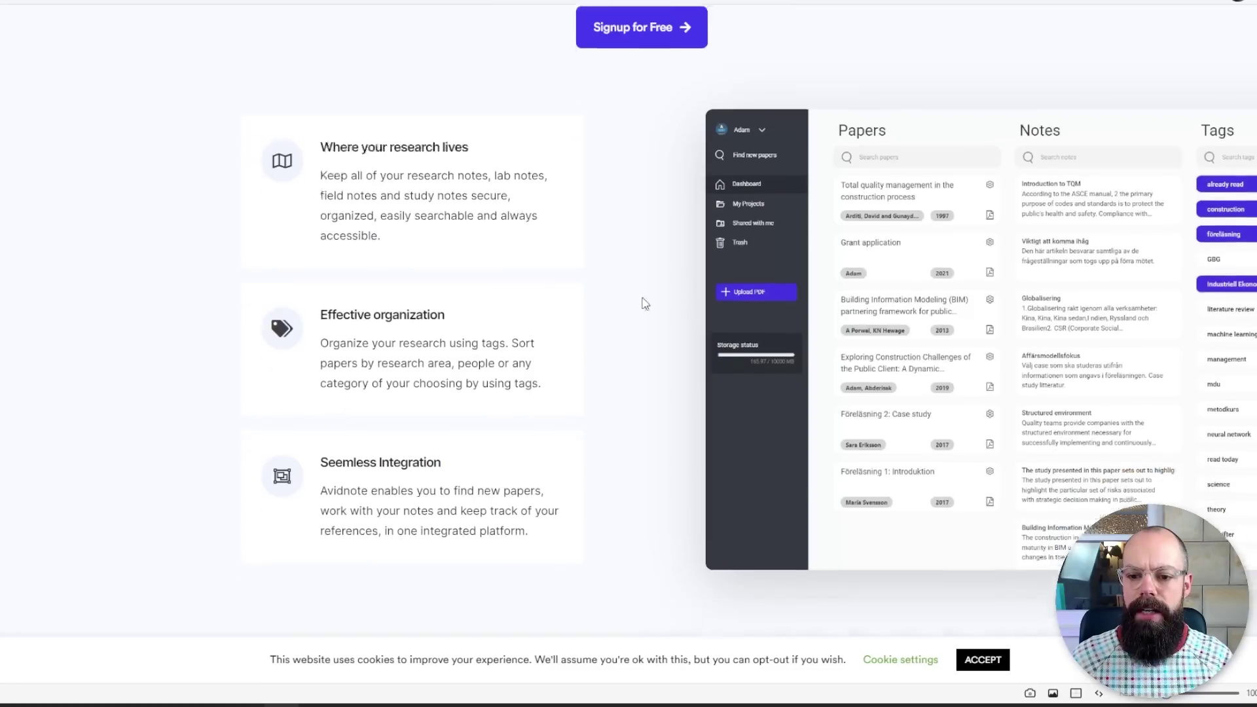
Step: Reach 'Works with your citation manager' and highlight its Mendeley, import/export and bibliography phrases
{"action": "scroll", "coordinate": [598, 482], "scroll_direction": "down", "scroll_amount": 1}
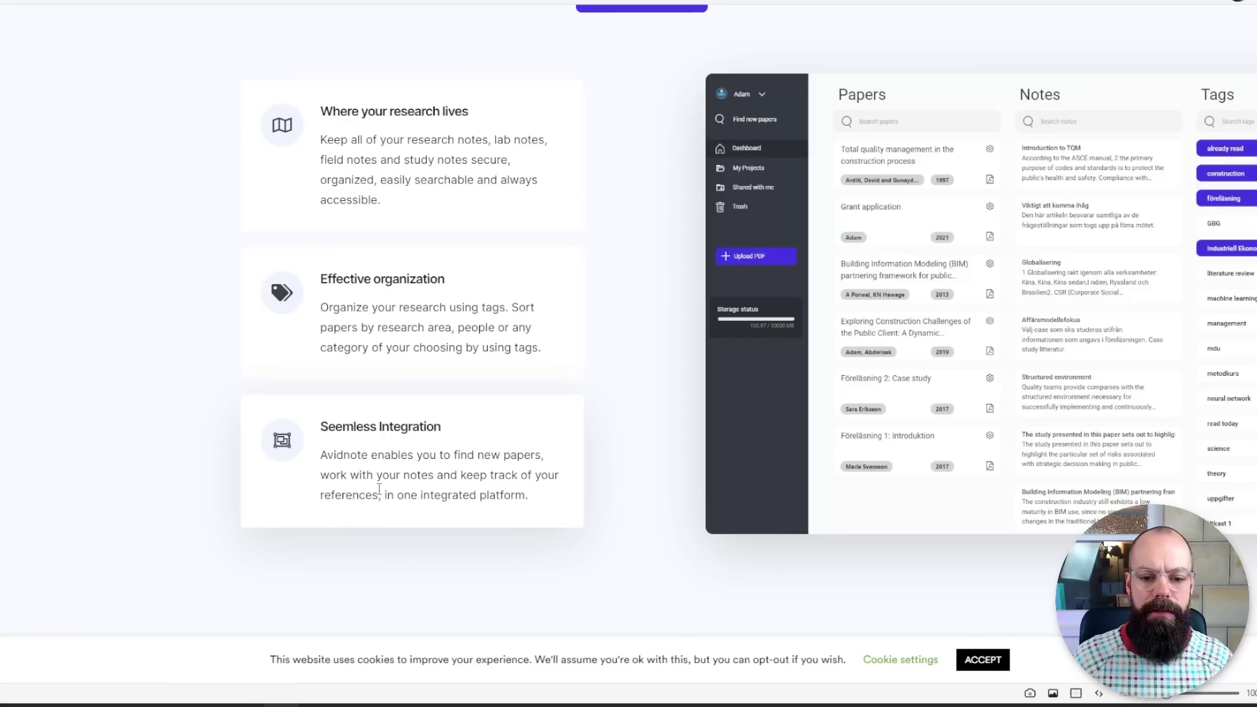
{"action": "scroll", "coordinate": [379, 491], "scroll_direction": "down", "scroll_amount": 2}
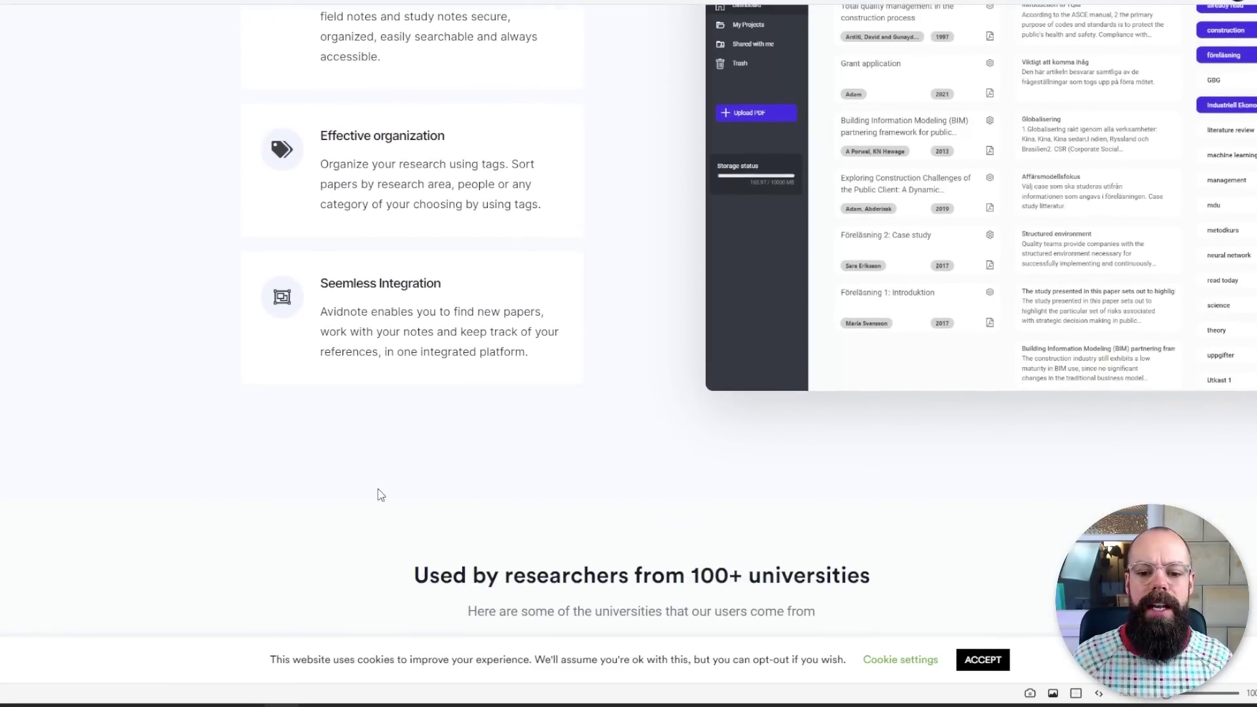
{"action": "scroll", "coordinate": [380, 495], "scroll_direction": "down", "scroll_amount": 3}
{"action": "scroll", "coordinate": [379, 496], "scroll_direction": "down", "scroll_amount": 4}
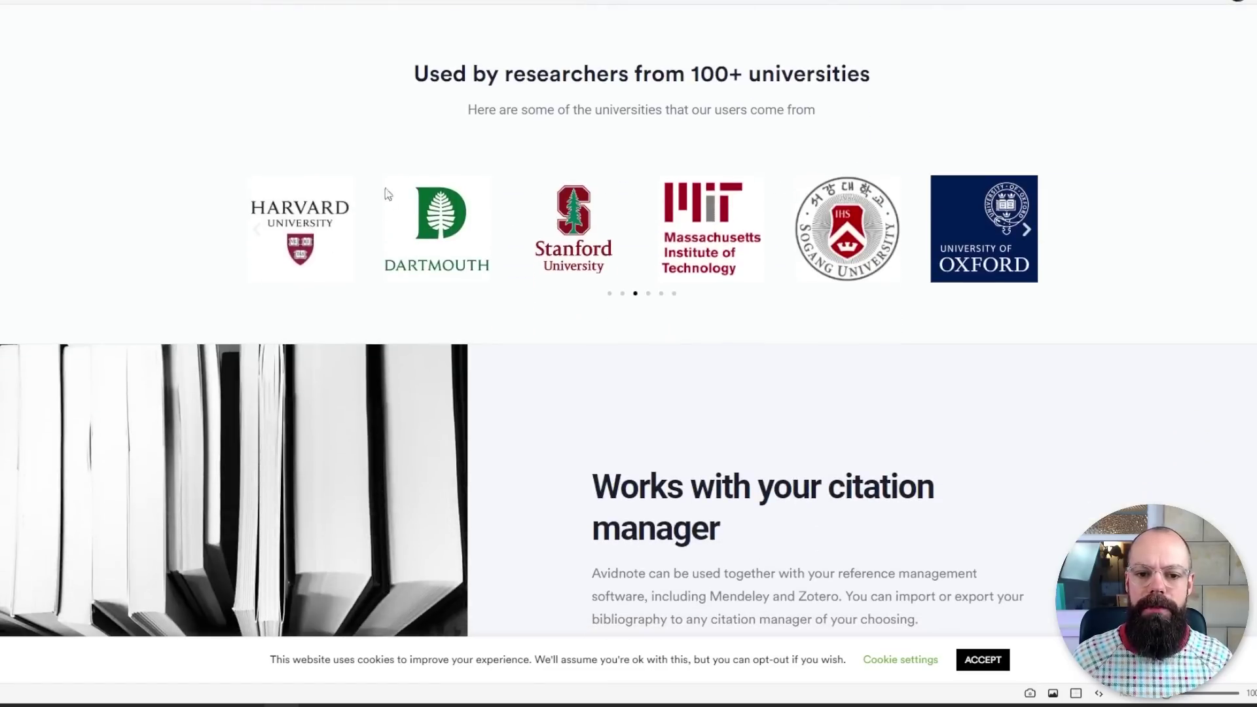
{"action": "scroll", "coordinate": [779, 409], "scroll_direction": "down", "scroll_amount": 3}
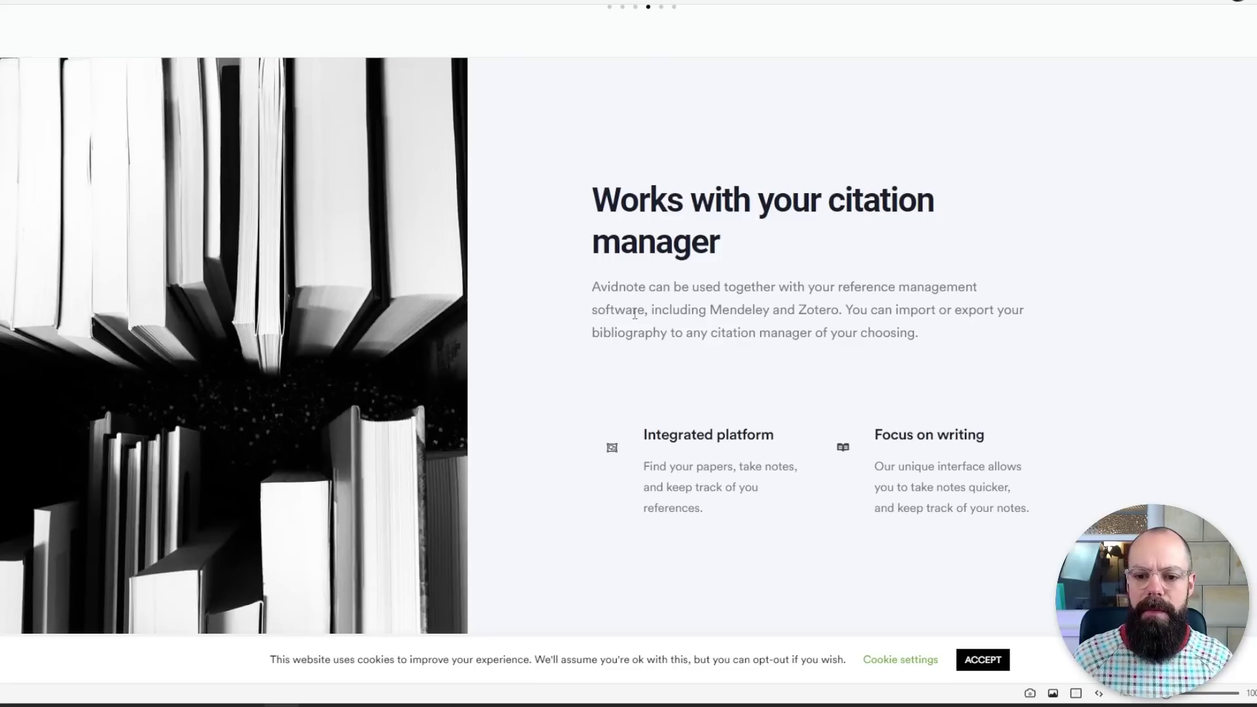
{"action": "left_click_drag", "start_coordinate": [723, 314], "coordinate": [753, 313]}
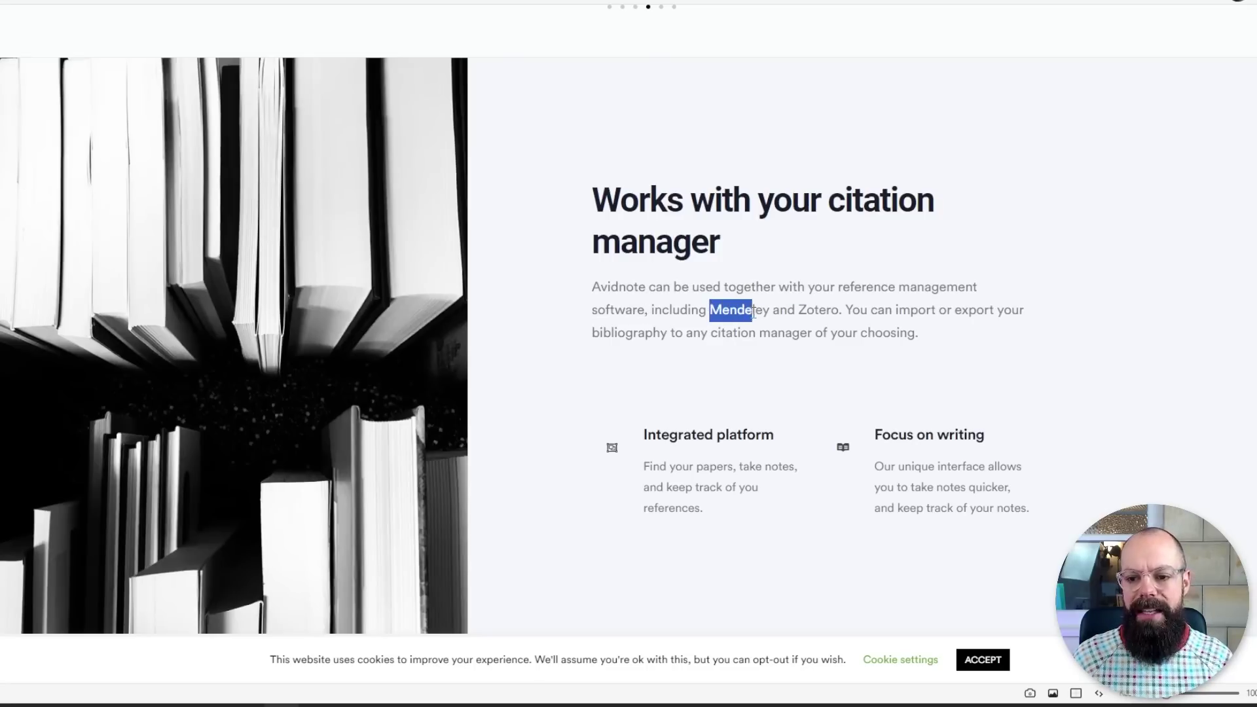
{"action": "left_click_drag", "start_coordinate": [895, 311], "coordinate": [940, 311]}
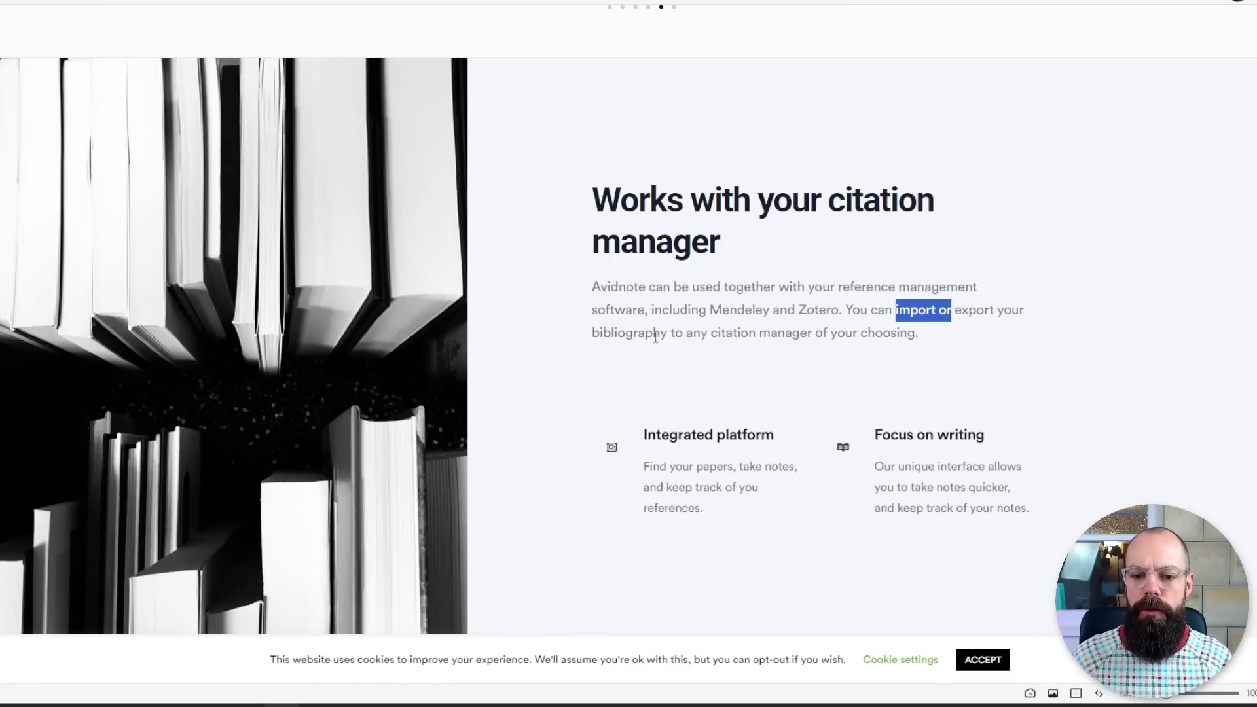
{"action": "left_click_drag", "start_coordinate": [655, 333], "coordinate": [712, 334]}
{"action": "left_click", "coordinate": [743, 327]}
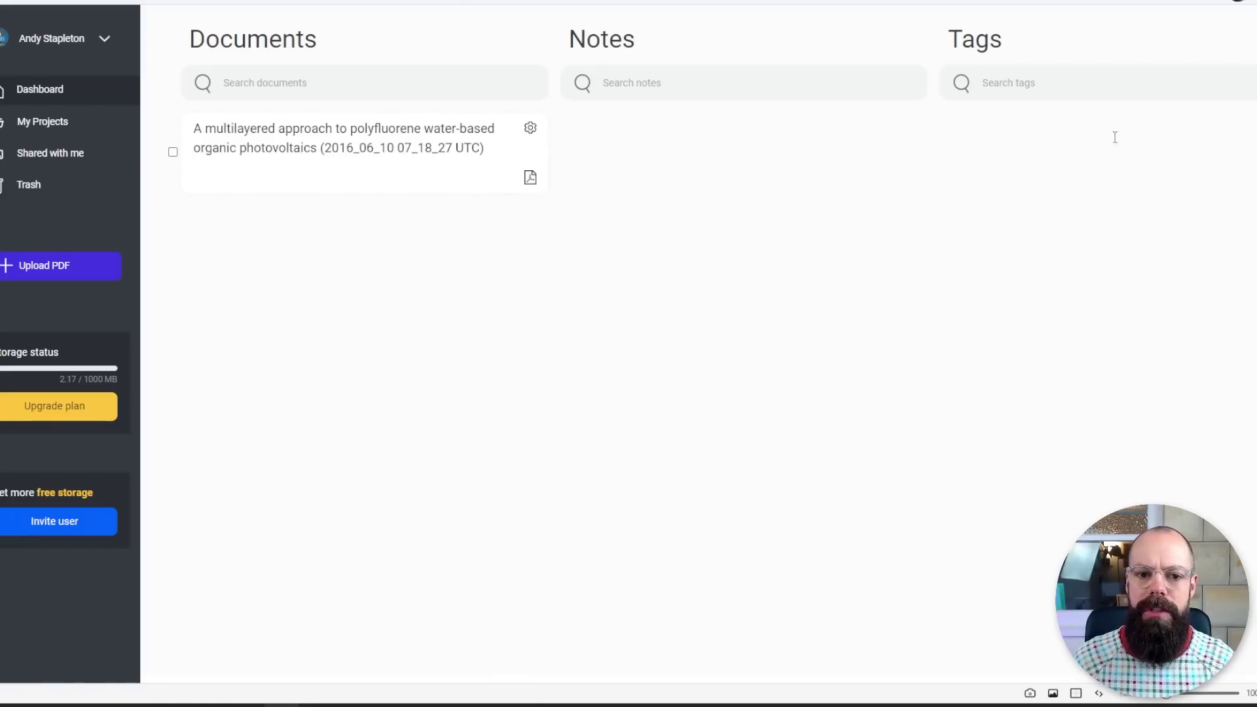
Step: Open the polyfluorene photovoltaics paper, select its title and type placeholder test text in the note editor
{"action": "left_click", "coordinate": [309, 140]}
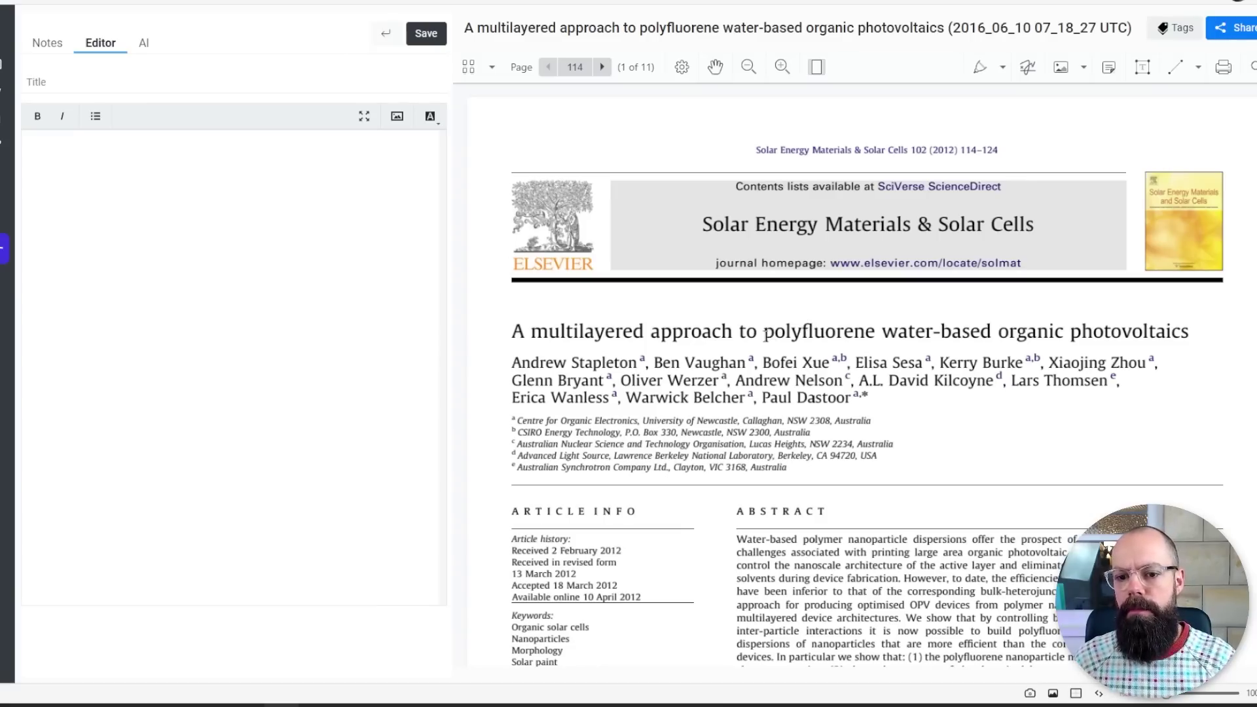
{"action": "scroll", "coordinate": [764, 334], "scroll_direction": "down", "scroll_amount": 1}
{"action": "left_click_drag", "start_coordinate": [544, 261], "coordinate": [1081, 261]}
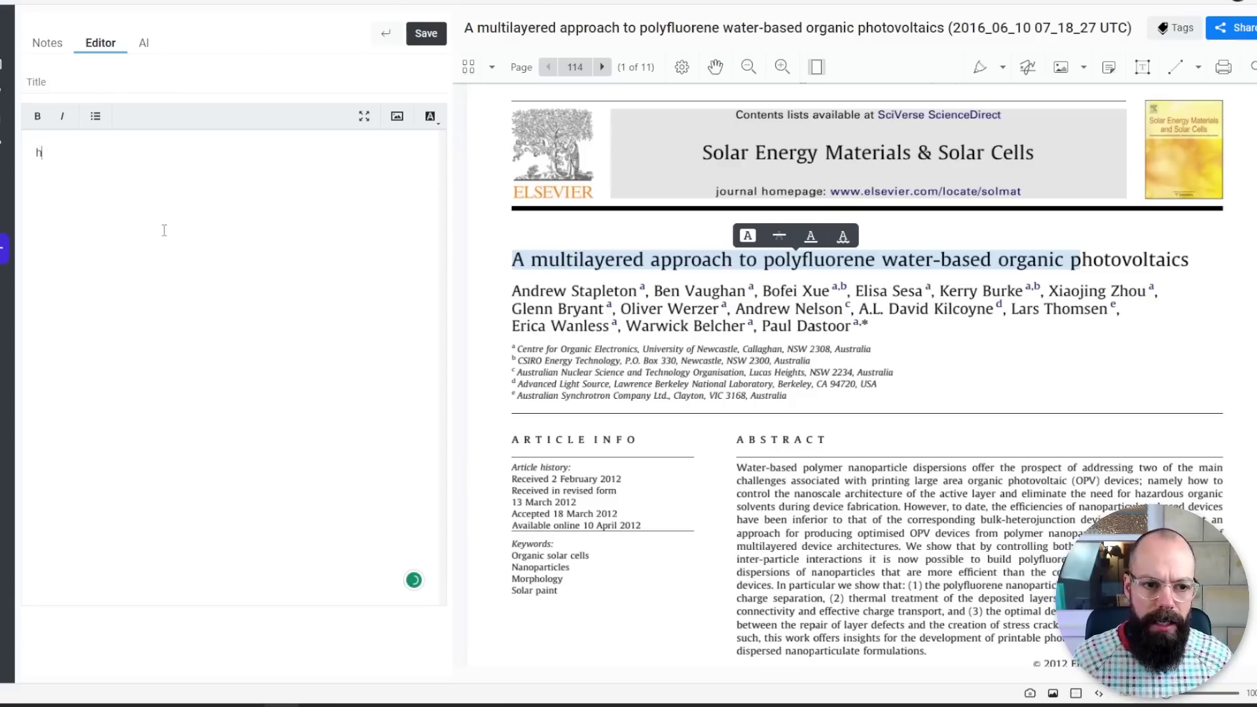
{"action": "type", "text": "hhsthrthdfhsdf"}
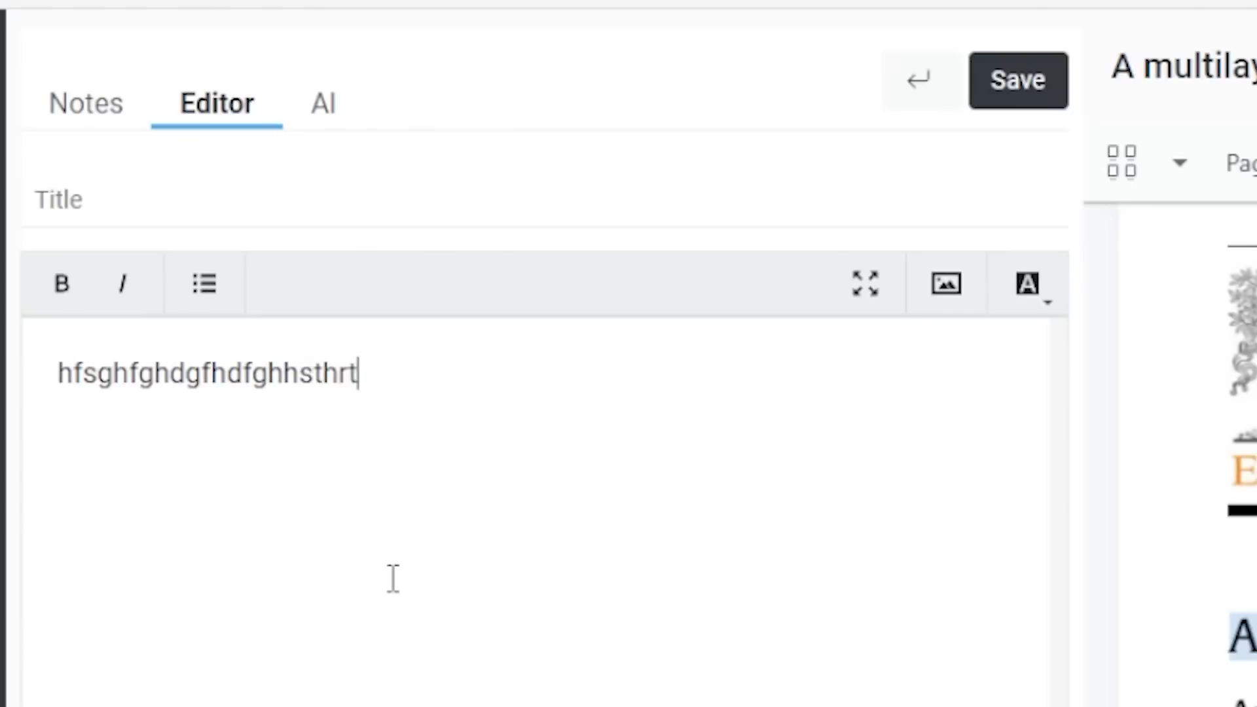
{"action": "type", "text": "greg"}
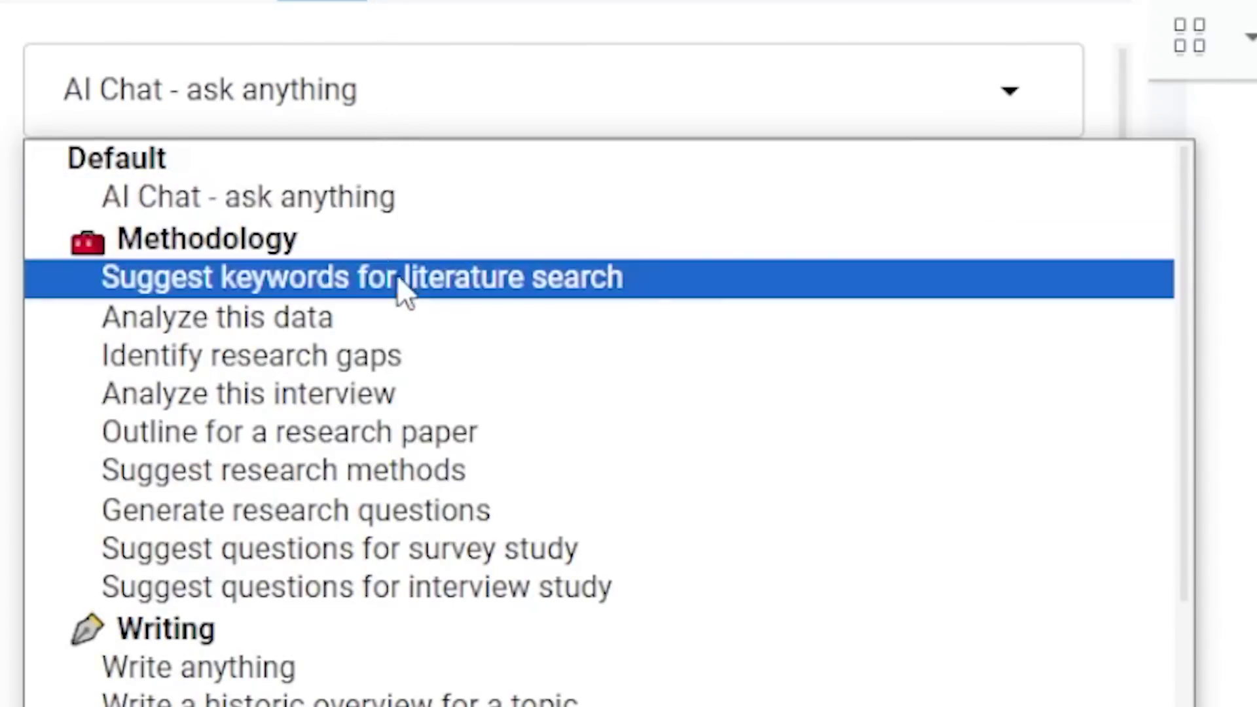
Step: Close the AI prompt list unchanged, leaving AI Chat - ask anything selected
{"action": "scroll", "coordinate": [292, 421], "scroll_direction": "down", "scroll_amount": 10}
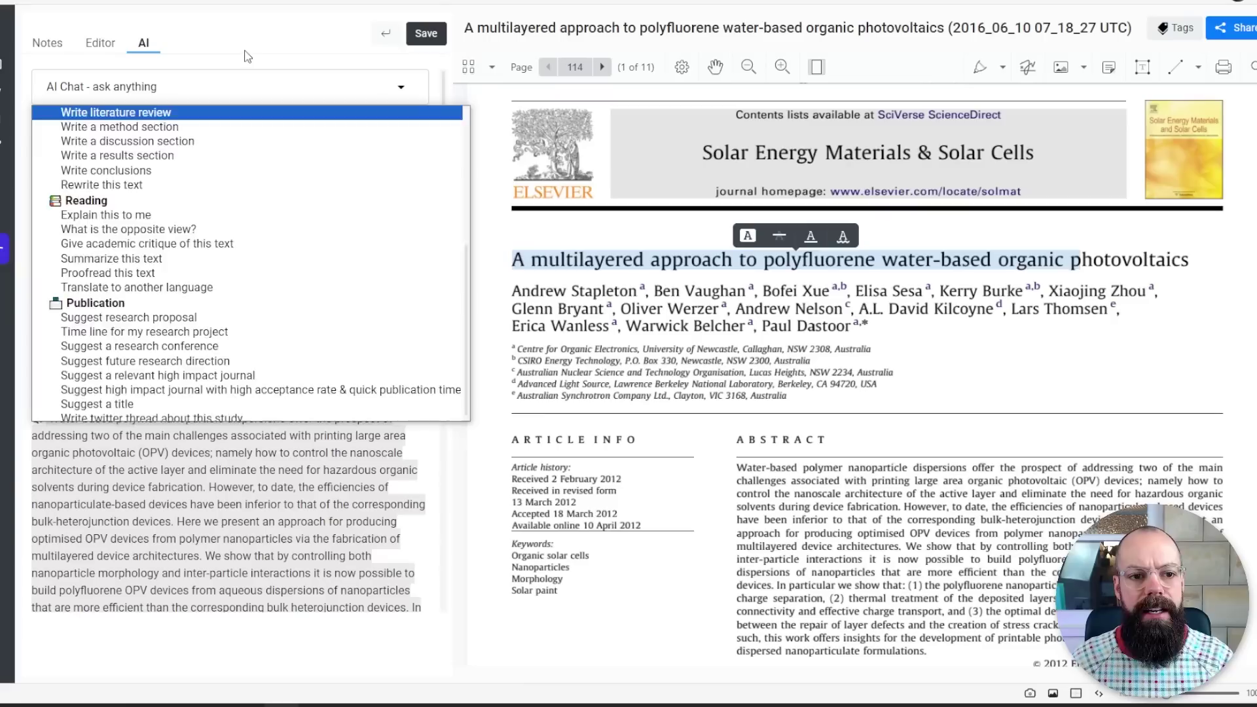
{"action": "key", "text": "Escape"}
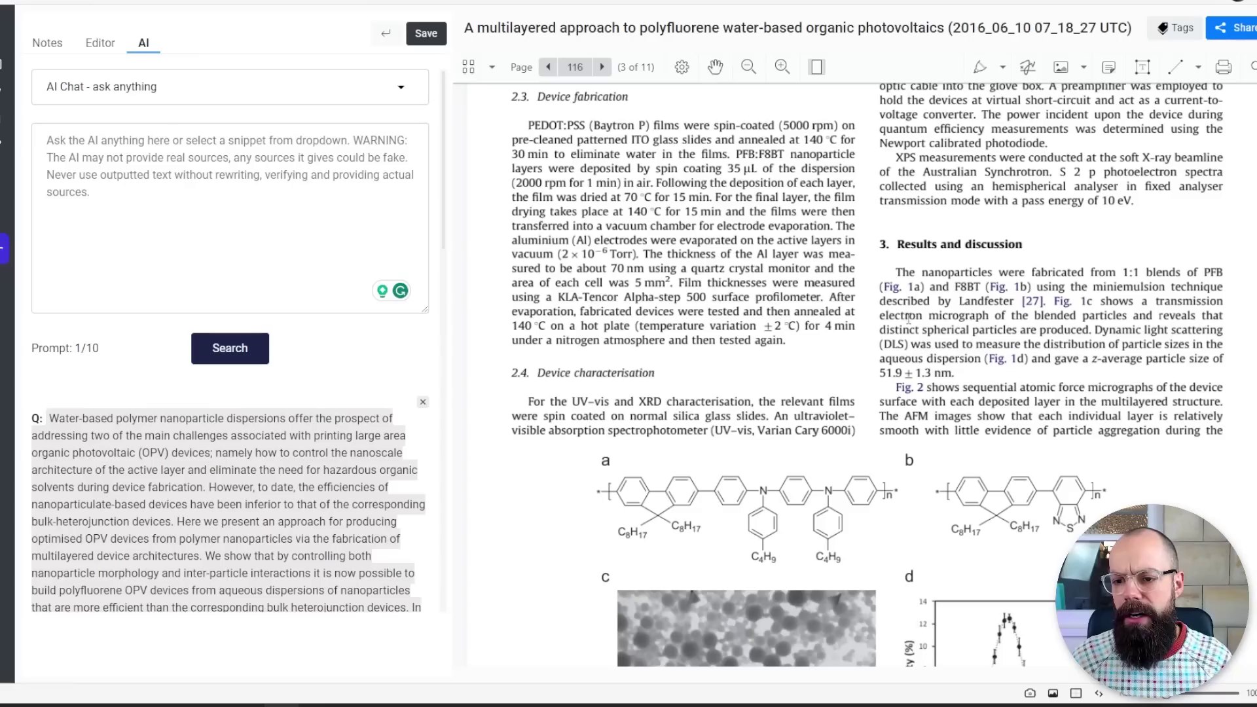
Step: Submit the nanoparticle fabrication paragraph to the AI with the 'Explain this to me' prompt
{"action": "mouse_move", "coordinate": [903, 274]}
{"action": "left_mouse_down"}
{"action": "mouse_move", "coordinate": [962, 347]}
{"action": "mouse_move", "coordinate": [962, 432]}
{"action": "mouse_move", "coordinate": [955, 373]}
{"action": "left_mouse_up"}
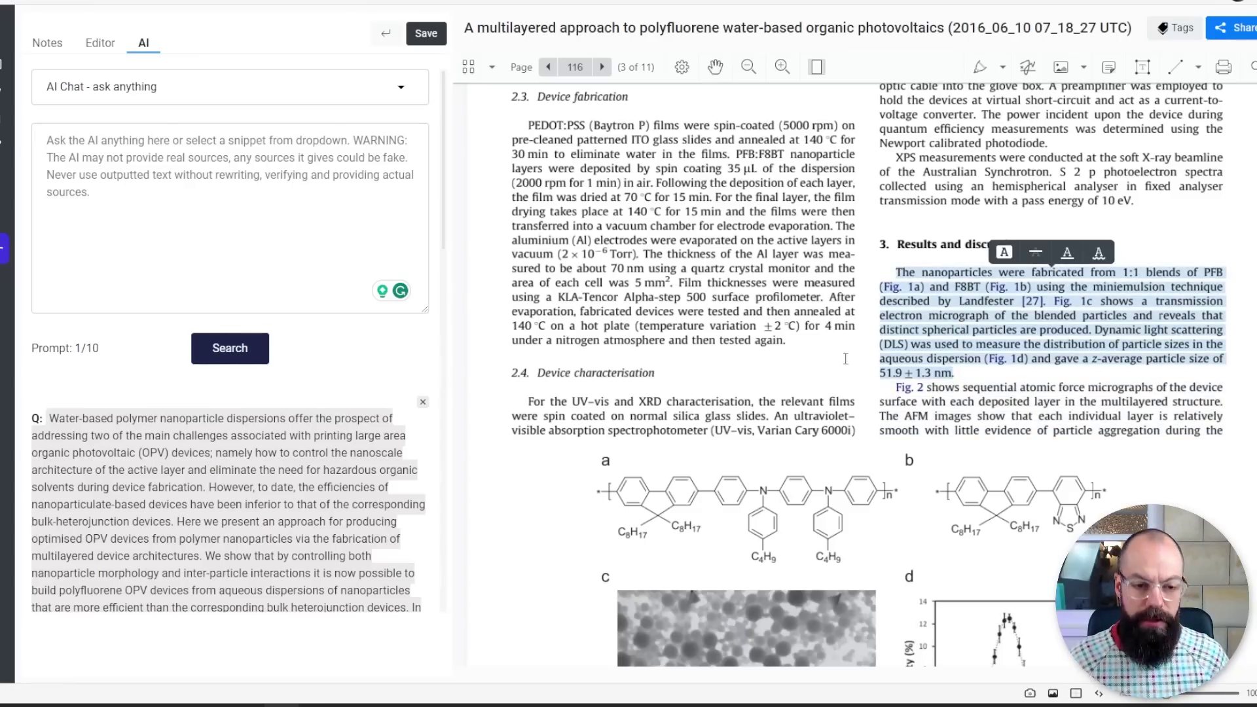
{"action": "left_click", "coordinate": [138, 85]}
{"action": "scroll", "coordinate": [139, 197], "scroll_direction": "down", "scroll_amount": 5}
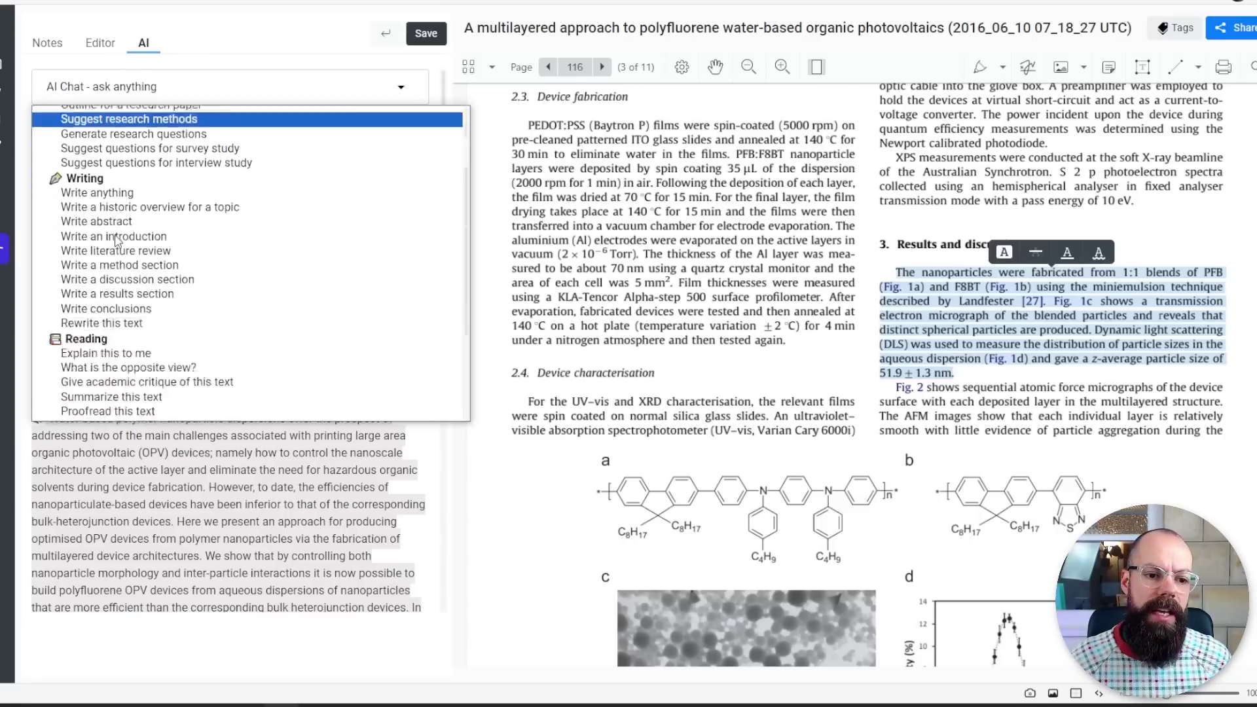
{"action": "left_click", "coordinate": [138, 207]}
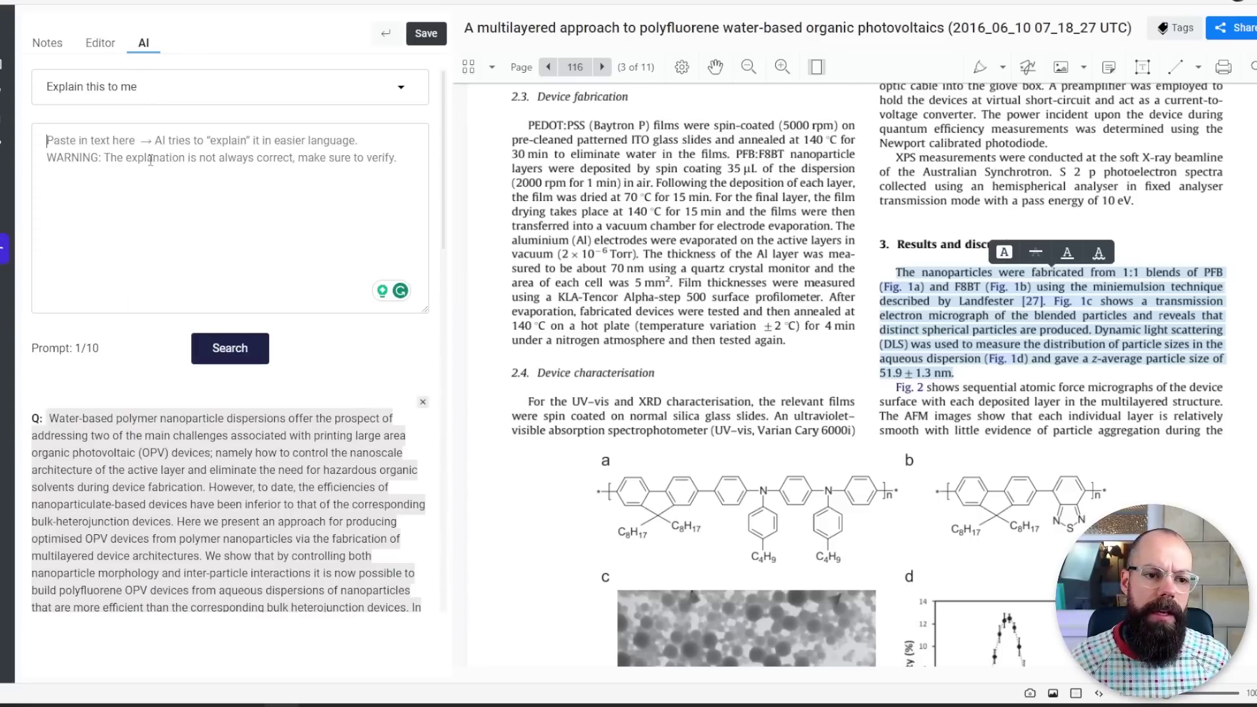
{"action": "type", "text": "The nanoparticles were fabricated from 1:1 blends of PFB (Fig. 1a) and F8BT (Fig. 1b) using the miniemulsion technique described by Landfester [27]. Fig. 1c shows a transmission electron micrograph of the blended particles and reveals that distinct spherical particles are produced. Dynamic light scattering (DLS) was used to measure the distribution of particle sizes in the aqueous dispersion (Fig. 1d) and gave a z-average particle size of 51.971.3 nm."}
{"action": "left_click", "coordinate": [237, 360]}
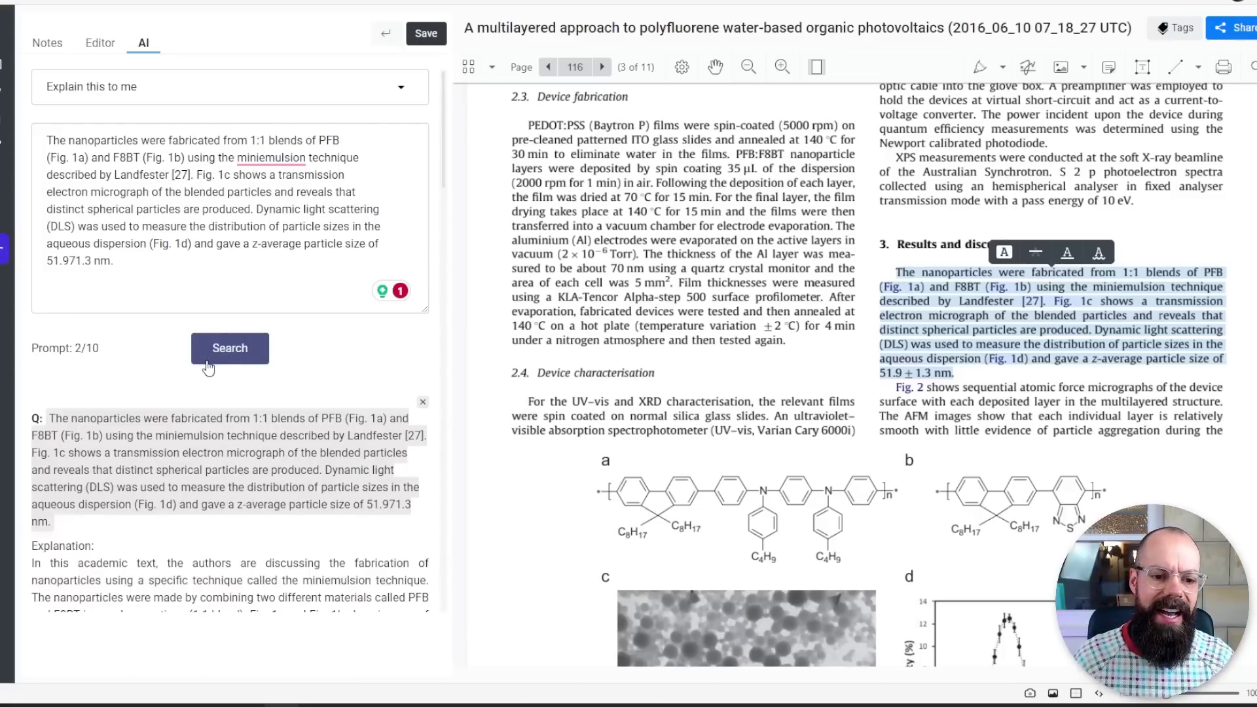
Step: Read down the AI's explanation to its glossary of terms heading
{"action": "scroll", "coordinate": [126, 319], "scroll_direction": "down", "scroll_amount": 2}
{"action": "scroll", "coordinate": [75, 313], "scroll_direction": "down", "scroll_amount": 1}
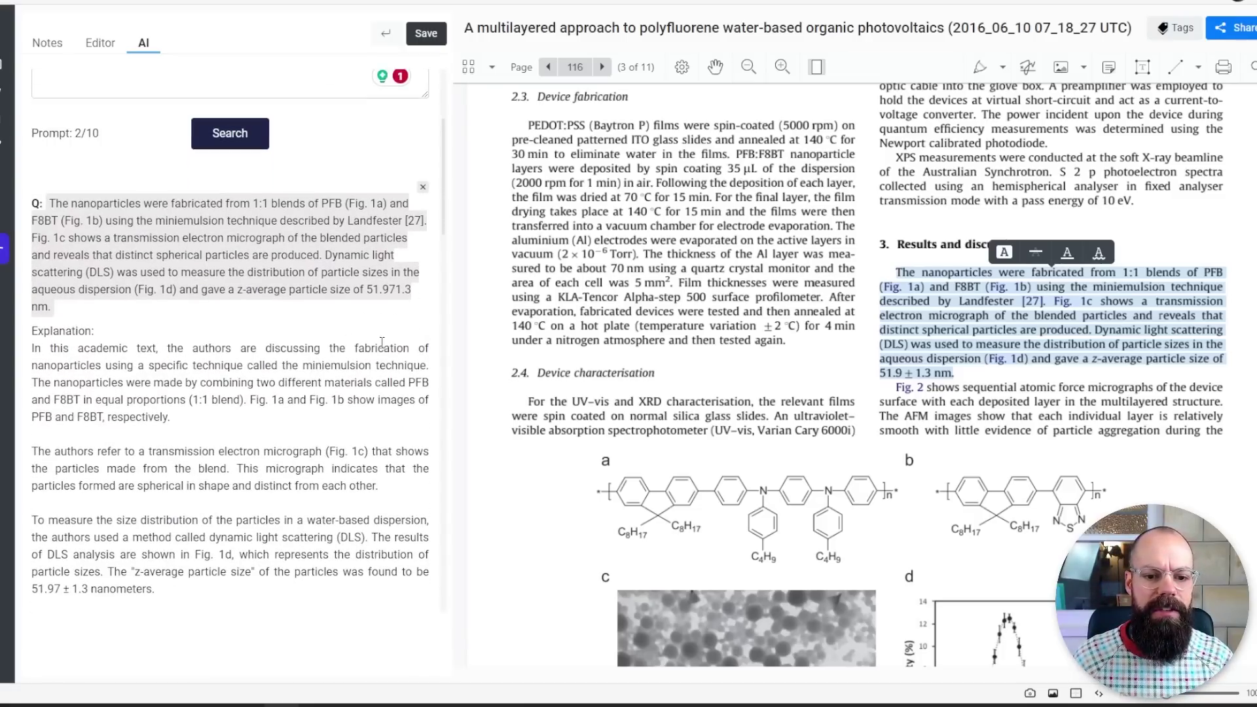
{"action": "scroll", "coordinate": [146, 382], "scroll_direction": "down", "scroll_amount": 1}
{"action": "scroll", "coordinate": [139, 392], "scroll_direction": "down", "scroll_amount": 2}
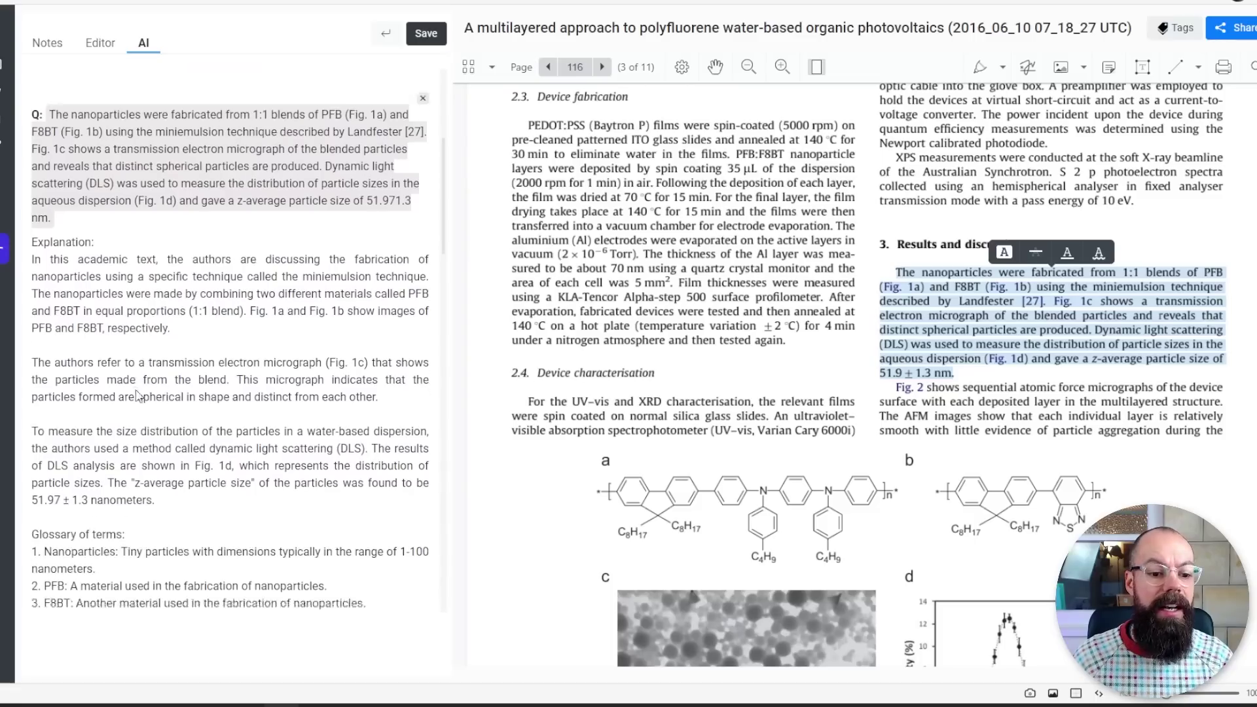
{"action": "scroll", "coordinate": [102, 324], "scroll_direction": "down", "scroll_amount": 1}
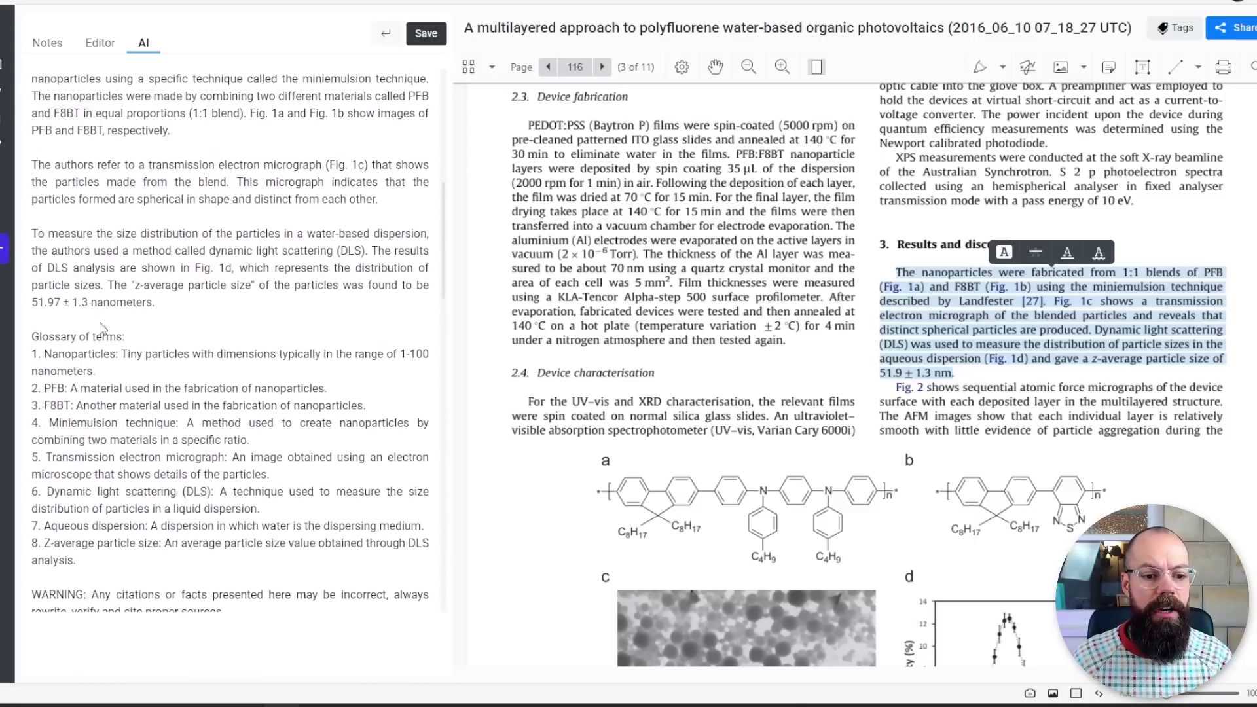
{"action": "left_click_drag", "start_coordinate": [52, 336], "coordinate": [97, 336]}
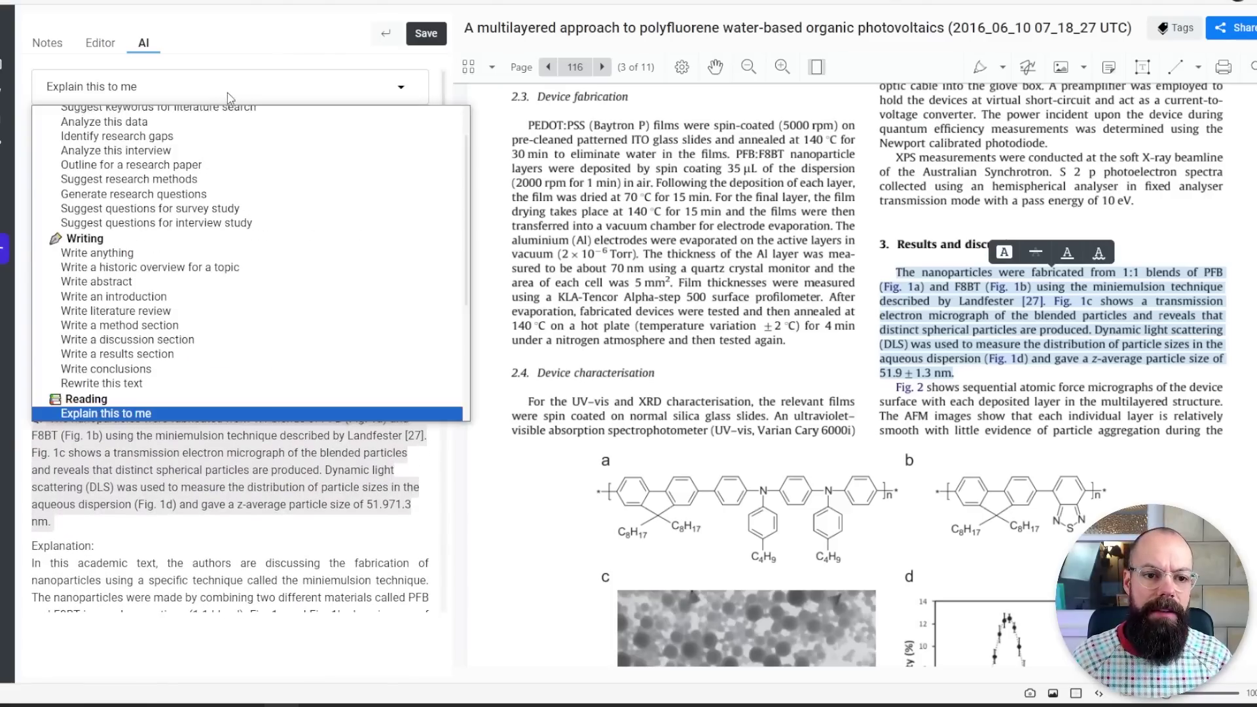
{"action": "scroll", "coordinate": [183, 305], "scroll_direction": "down", "scroll_amount": 4}
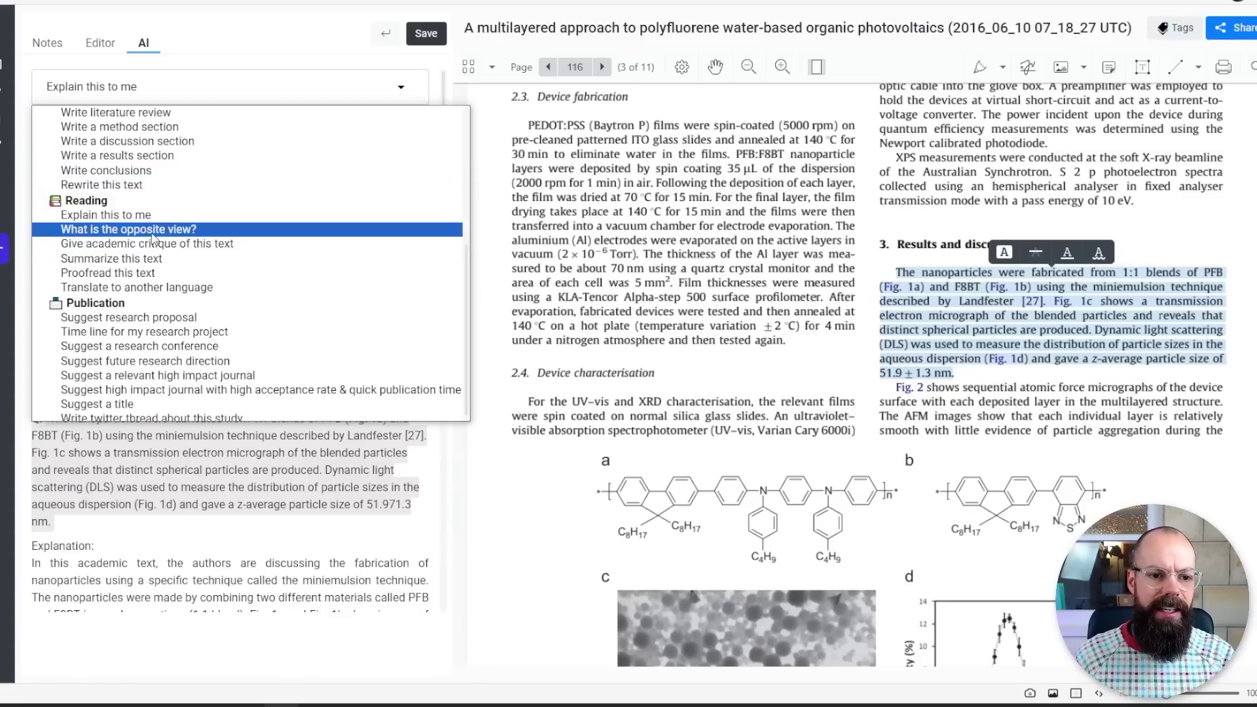
{"action": "scroll", "coordinate": [151, 244], "scroll_direction": "down", "scroll_amount": 1}
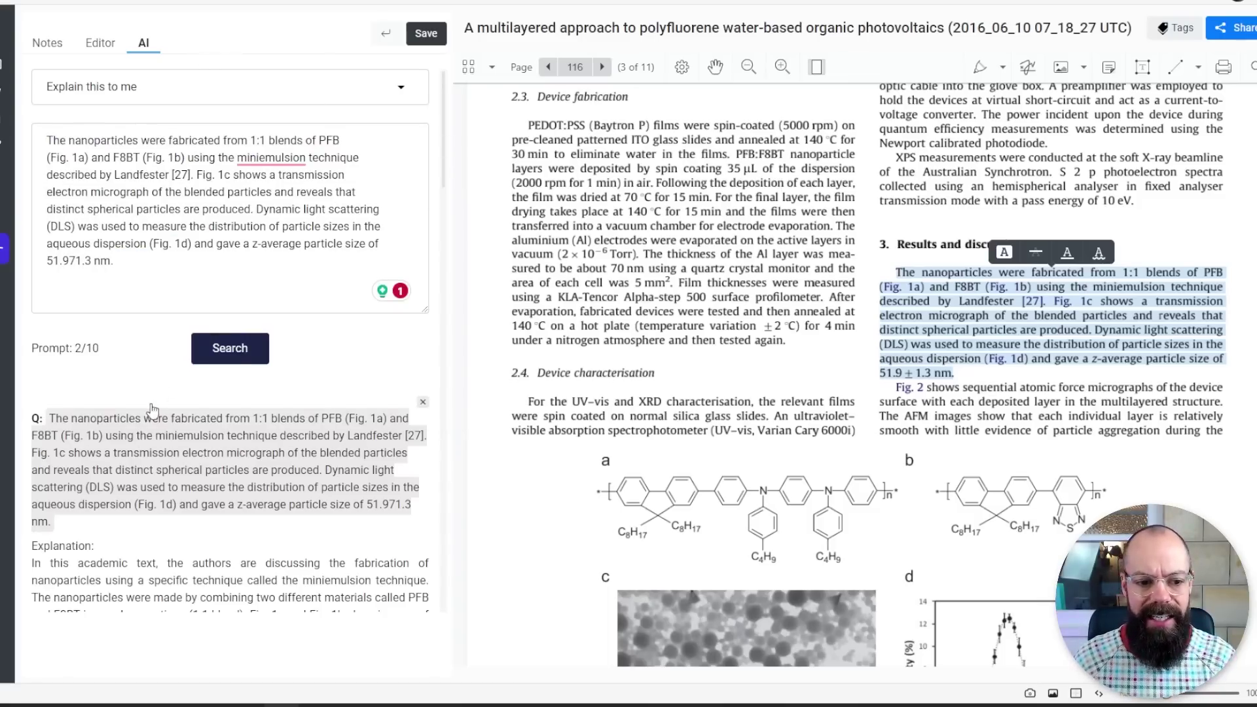
Step: Look back over the AI panel's earlier explanations
{"action": "scroll", "coordinate": [151, 409], "scroll_direction": "down", "scroll_amount": 2}
{"action": "scroll", "coordinate": [151, 396], "scroll_direction": "down", "scroll_amount": 10}
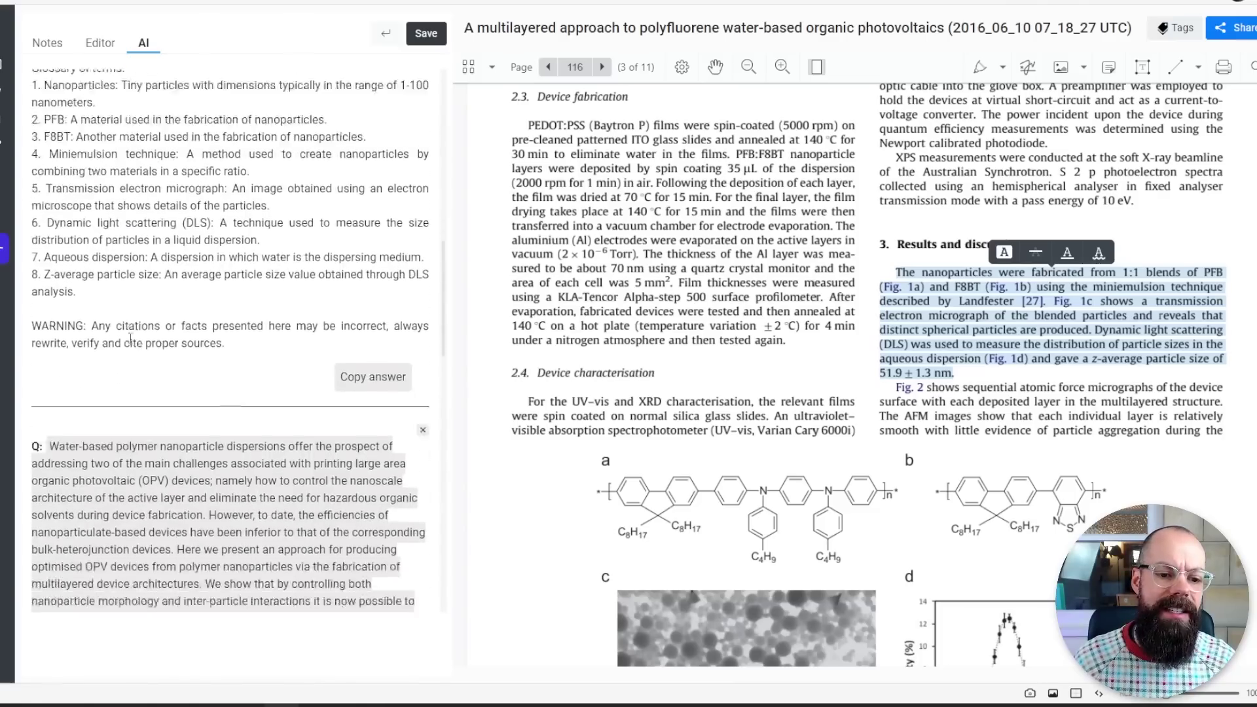
{"action": "scroll", "coordinate": [151, 314], "scroll_direction": "up", "scroll_amount": 10}
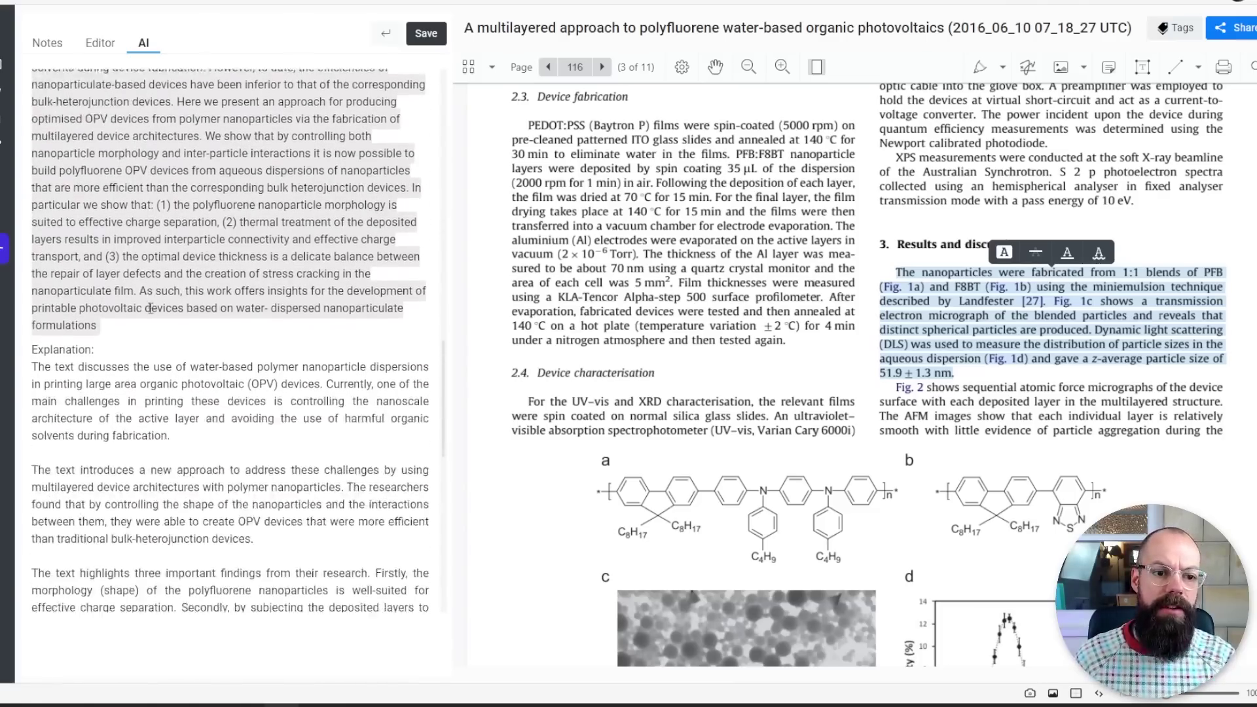
{"action": "scroll", "coordinate": [157, 314], "scroll_direction": "up", "scroll_amount": 2}
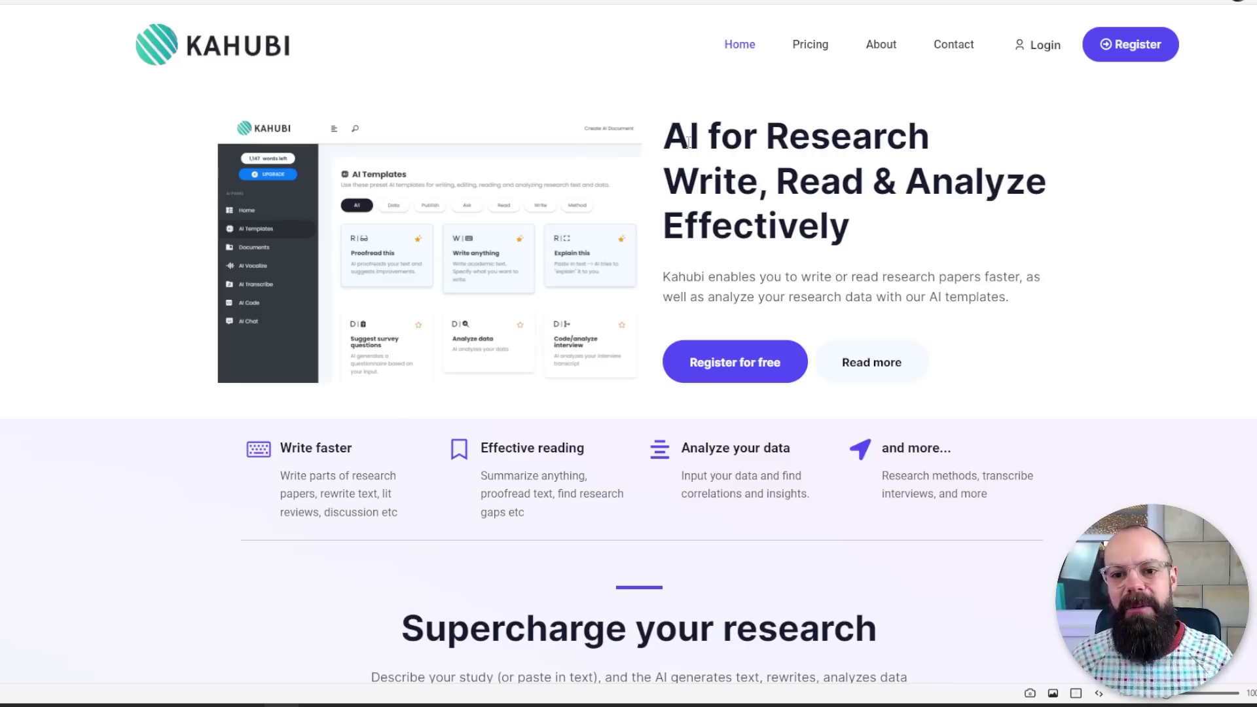
Step: Highlight the homepage's 'AI for Research' tagline and its describe, generate and rewrite features
{"action": "left_click_drag", "start_coordinate": [668, 147], "coordinate": [761, 140]}
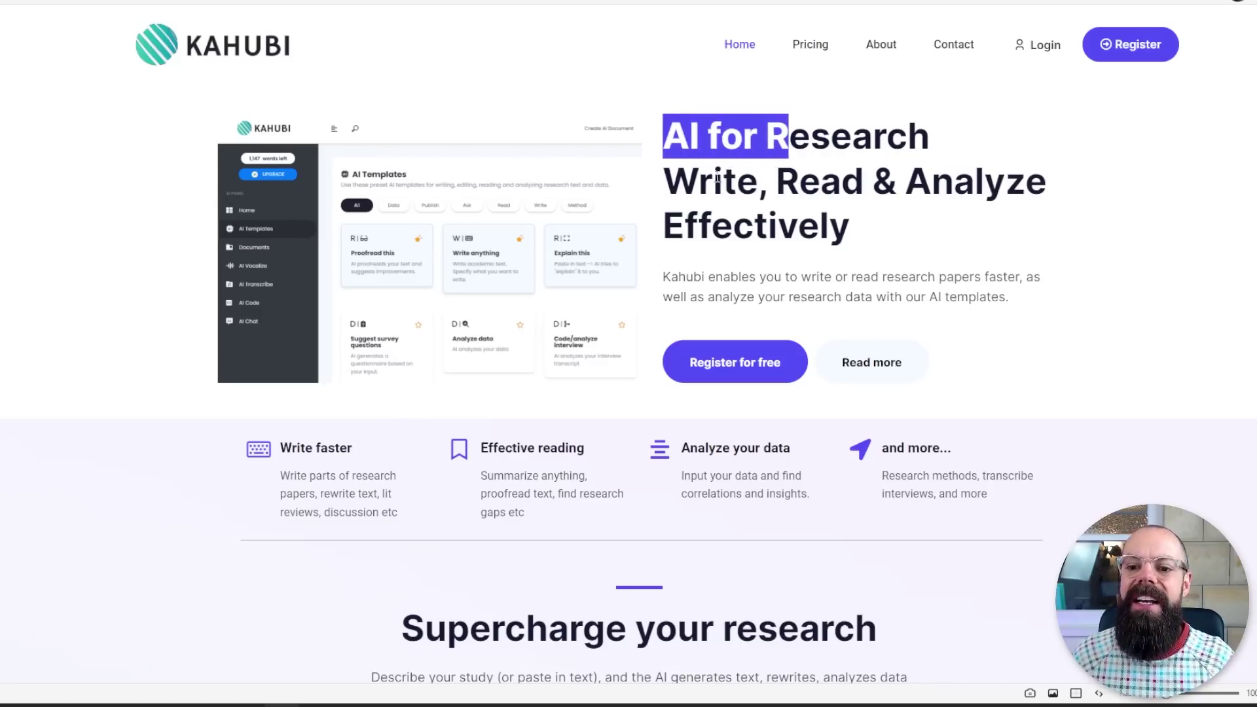
{"action": "left_click_drag", "start_coordinate": [699, 178], "coordinate": [777, 167]}
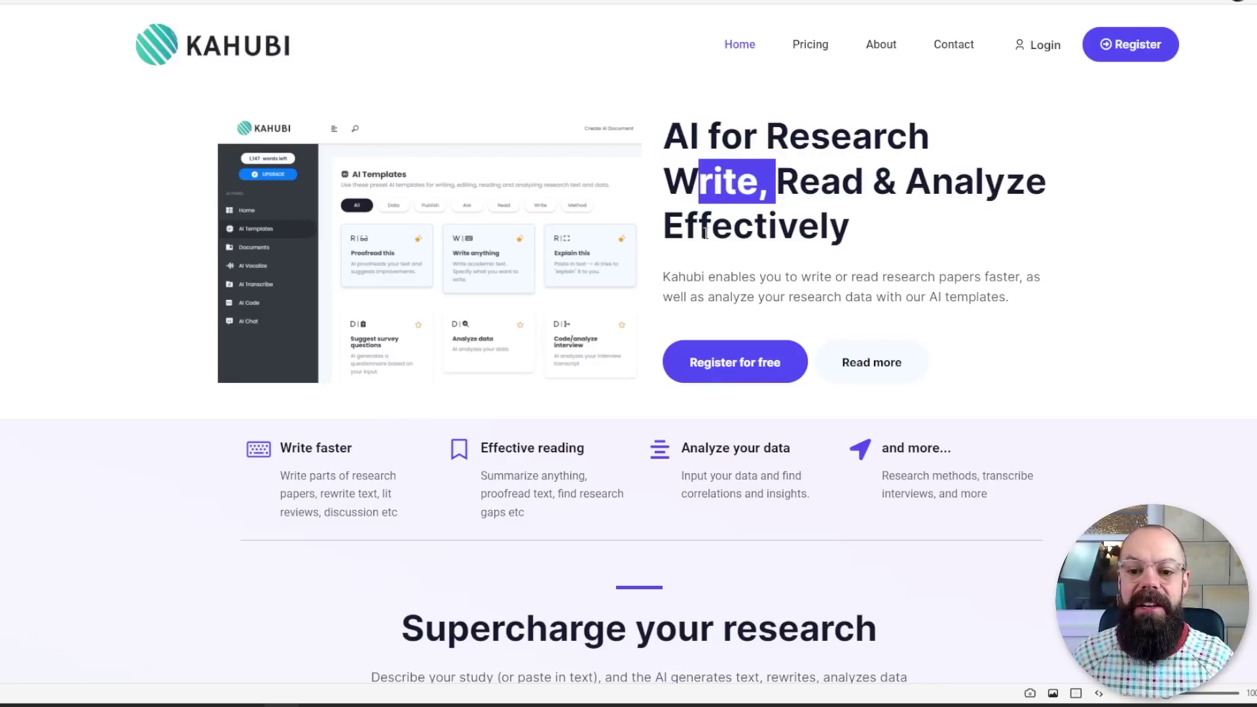
{"action": "scroll", "coordinate": [706, 233], "scroll_direction": "down", "scroll_amount": 6}
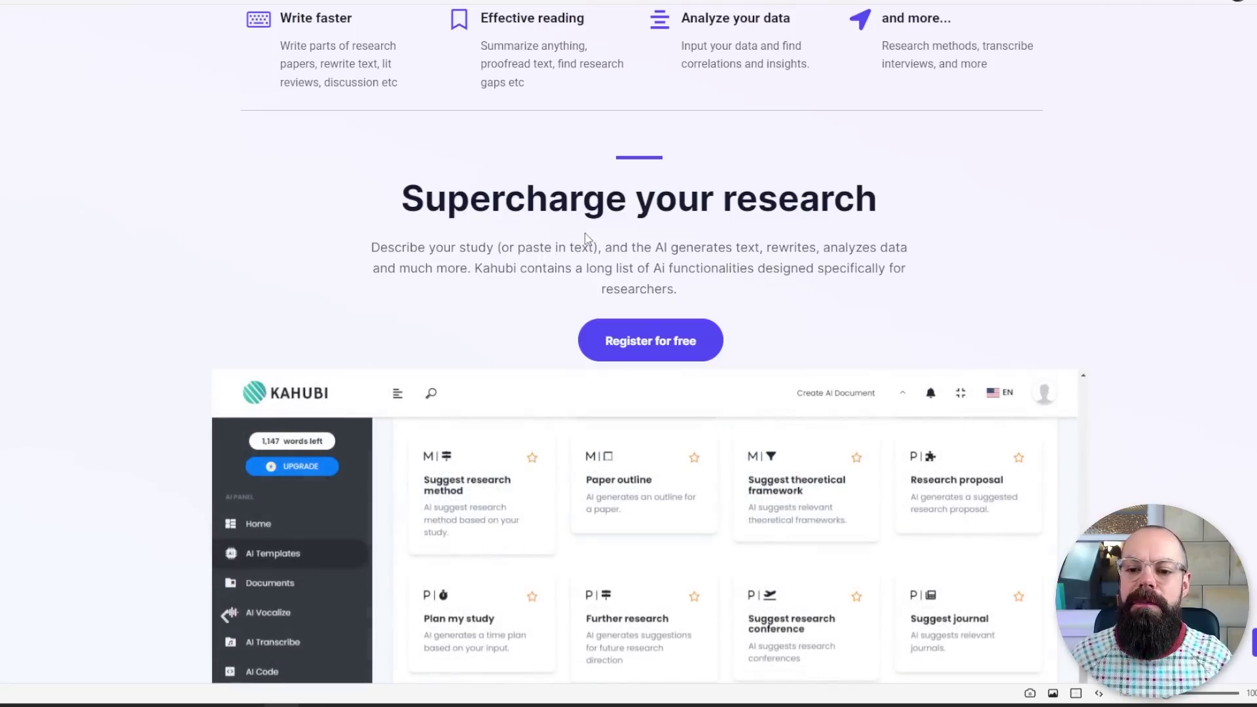
{"action": "left_click_drag", "start_coordinate": [435, 248], "coordinate": [502, 252]}
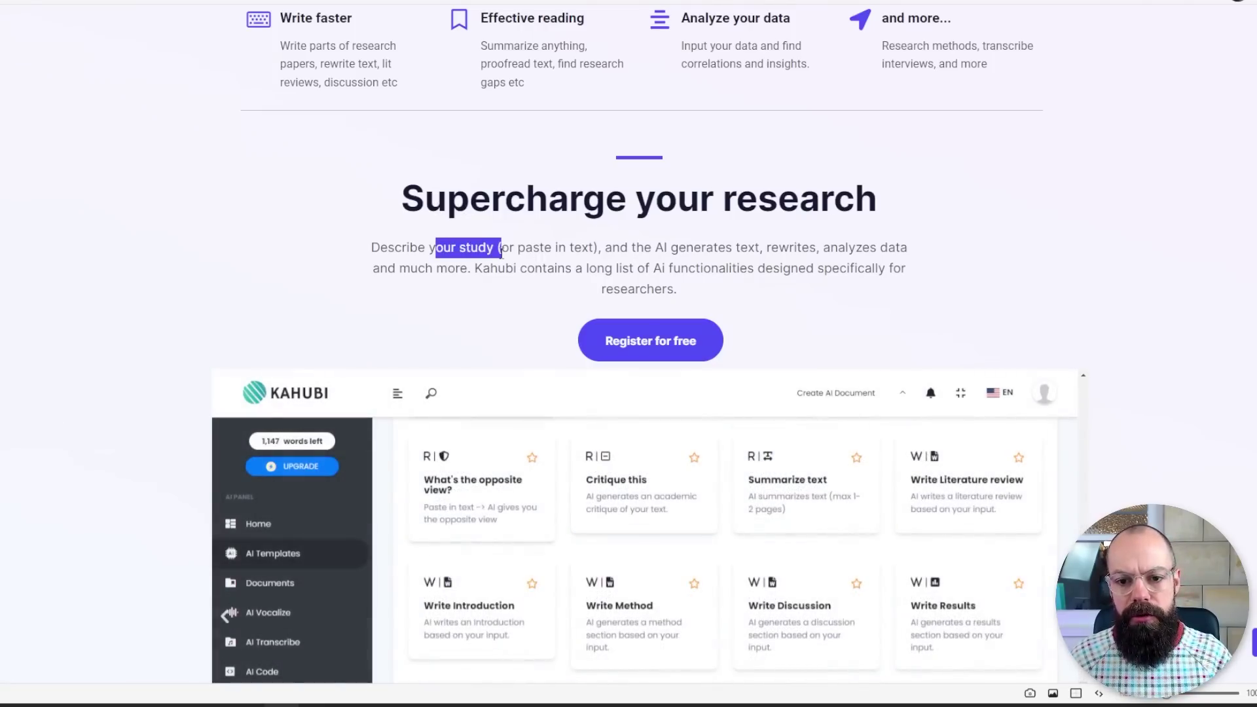
{"action": "left_click_drag", "start_coordinate": [632, 252], "coordinate": [680, 251]}
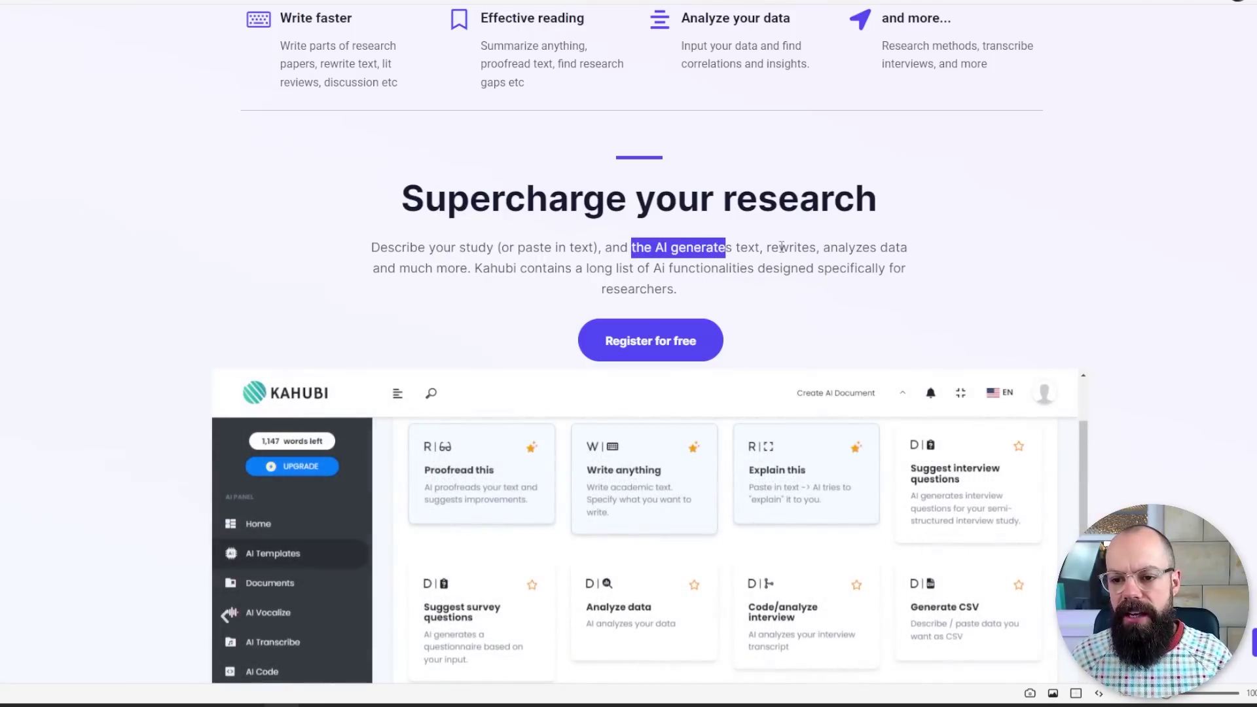
{"action": "left_click_drag", "start_coordinate": [779, 247], "coordinate": [793, 249]}
{"action": "scroll", "coordinate": [459, 261], "scroll_direction": "down", "scroll_amount": 3}
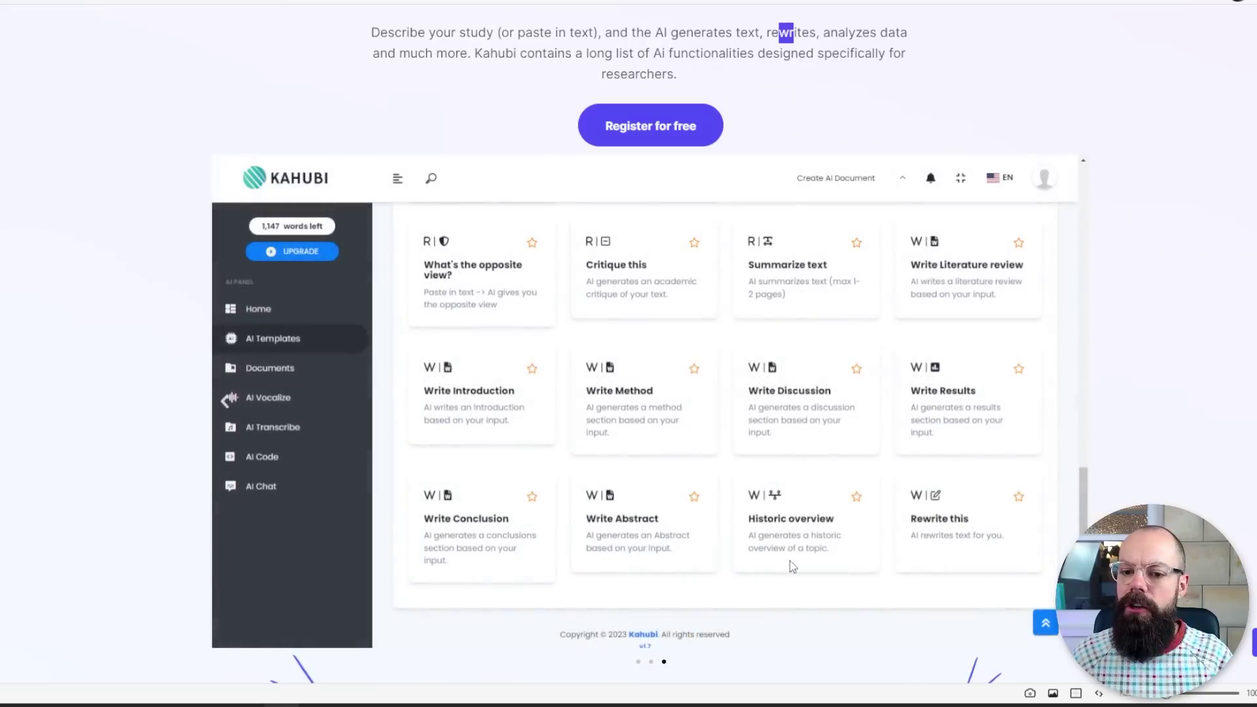
{"action": "scroll", "coordinate": [609, 399], "scroll_direction": "down", "scroll_amount": 2}
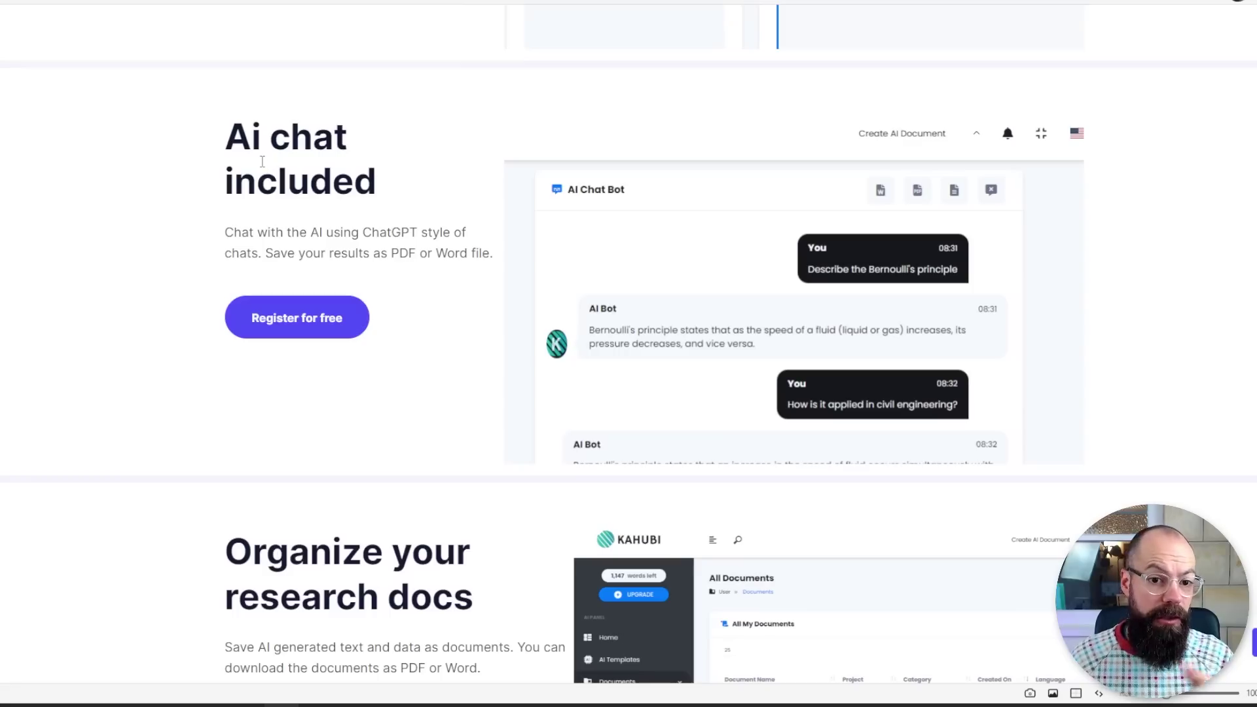
Step: Review the pricing section, pointing out the included Ai chat feature
{"action": "left_click_drag", "start_coordinate": [251, 137], "coordinate": [314, 136]}
{"action": "left_click", "coordinate": [314, 193]}
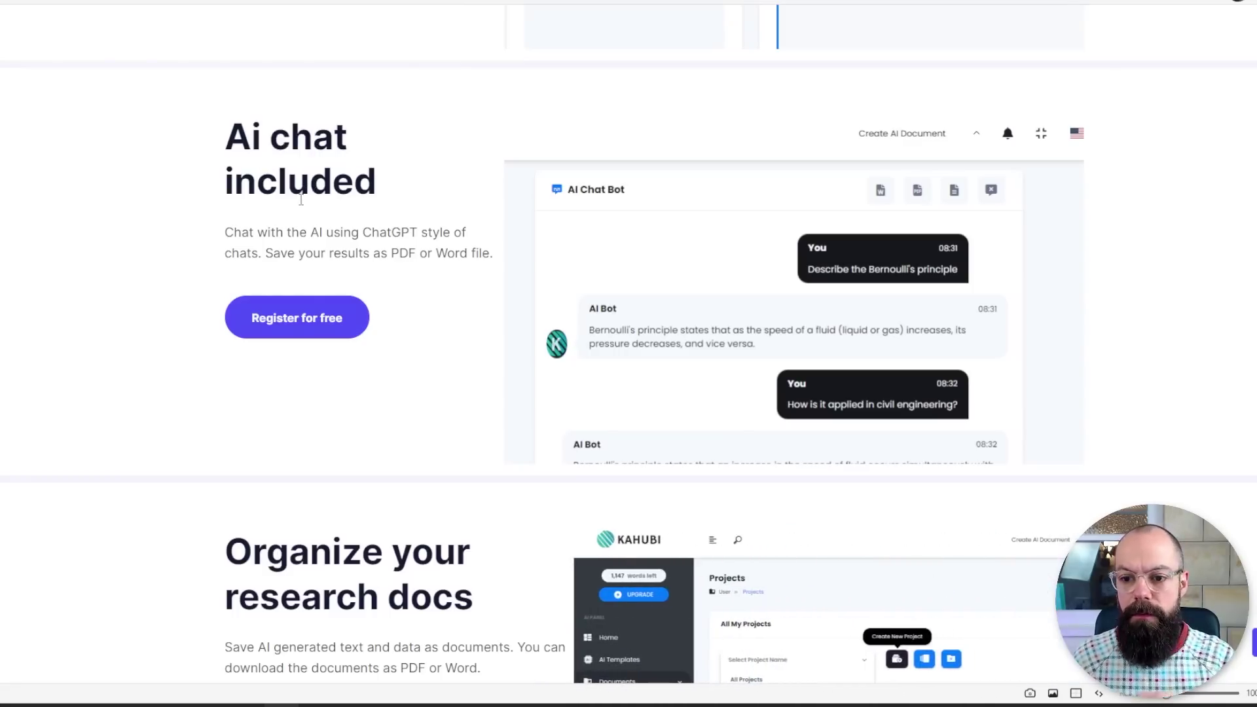
{"action": "scroll", "coordinate": [302, 200], "scroll_direction": "down", "scroll_amount": 7}
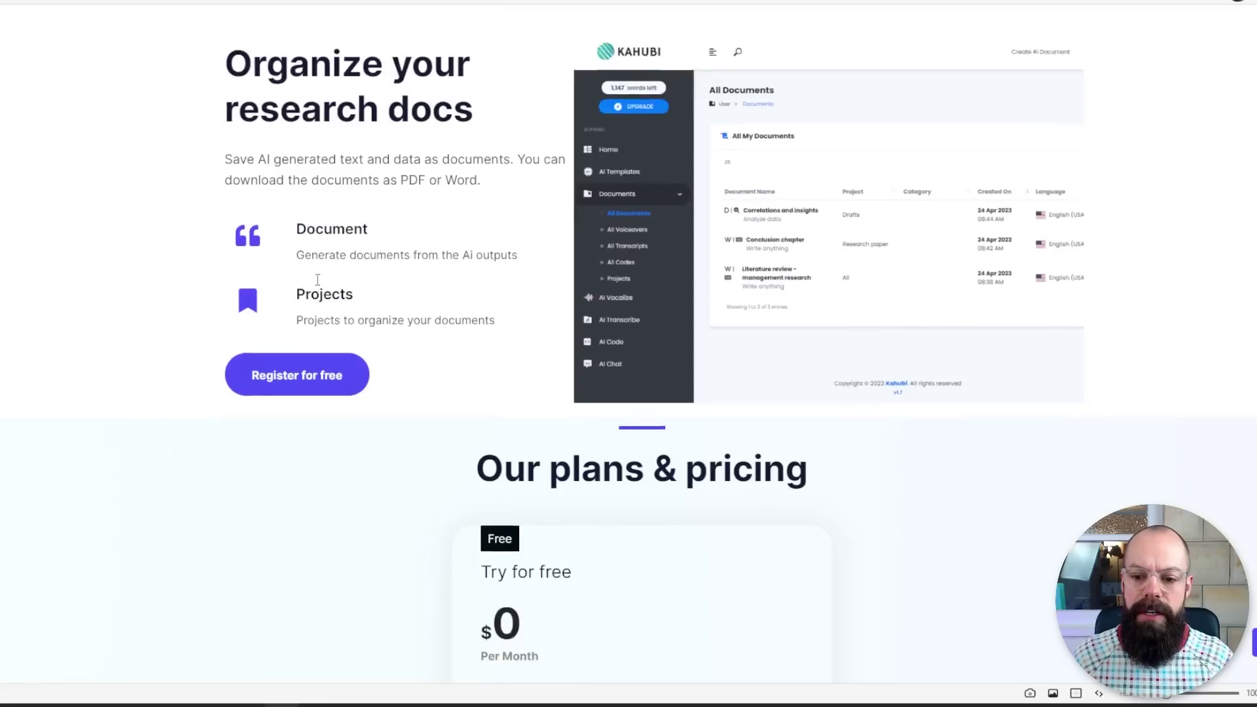
{"action": "scroll", "coordinate": [317, 280], "scroll_direction": "down", "scroll_amount": 5}
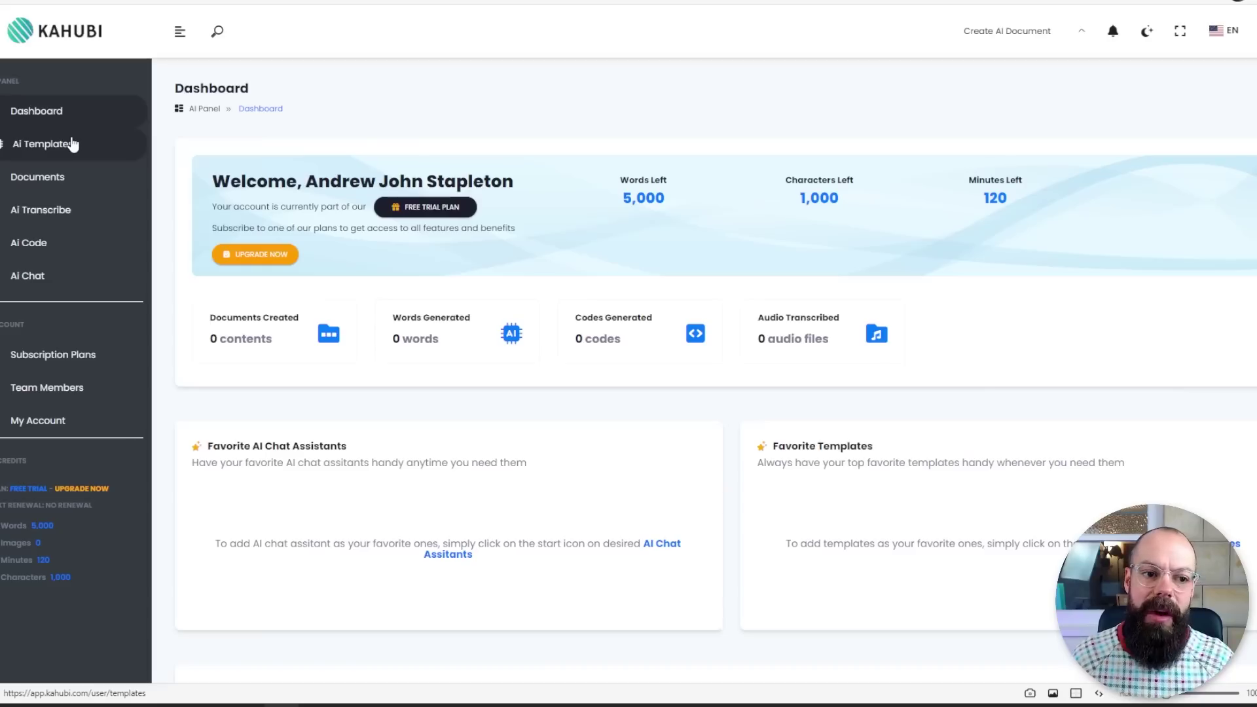
Step: Open AI Templates and browse the Data, Publish, Ask, Read, Write and Method categories
{"action": "left_click", "coordinate": [74, 144]}
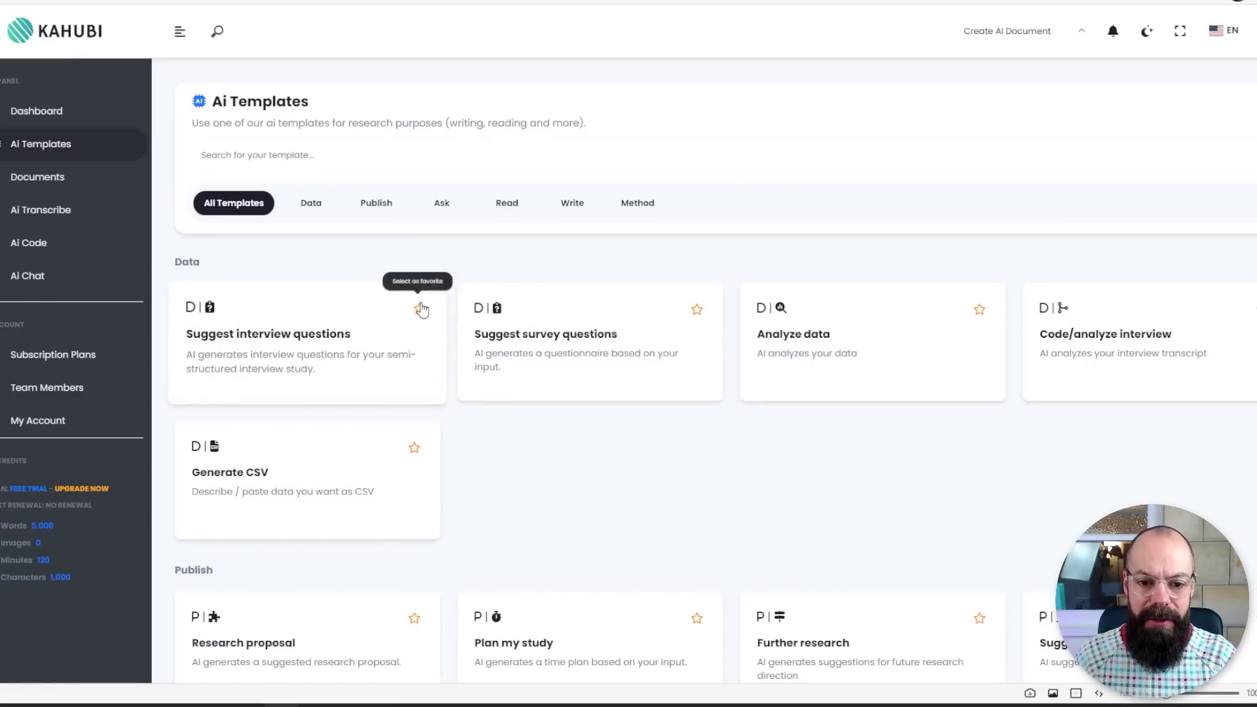
{"action": "scroll", "coordinate": [571, 443], "scroll_direction": "down", "scroll_amount": 1}
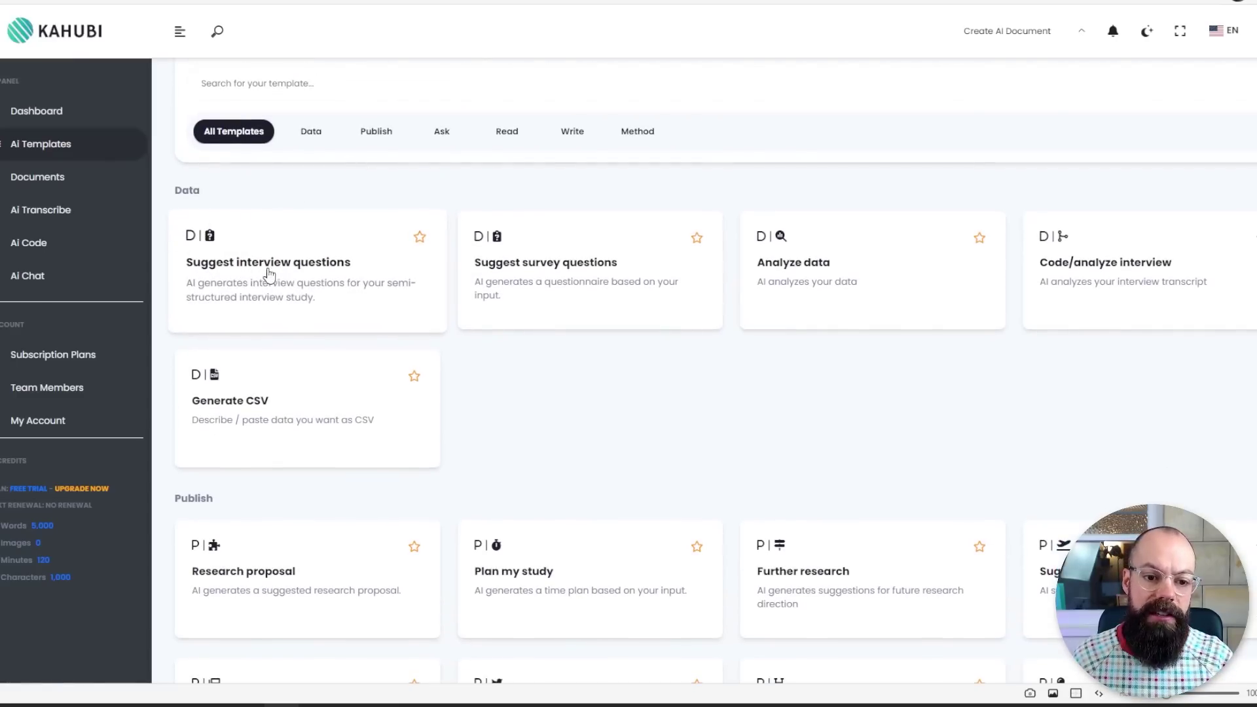
{"action": "scroll", "coordinate": [792, 277], "scroll_direction": "down", "scroll_amount": 5}
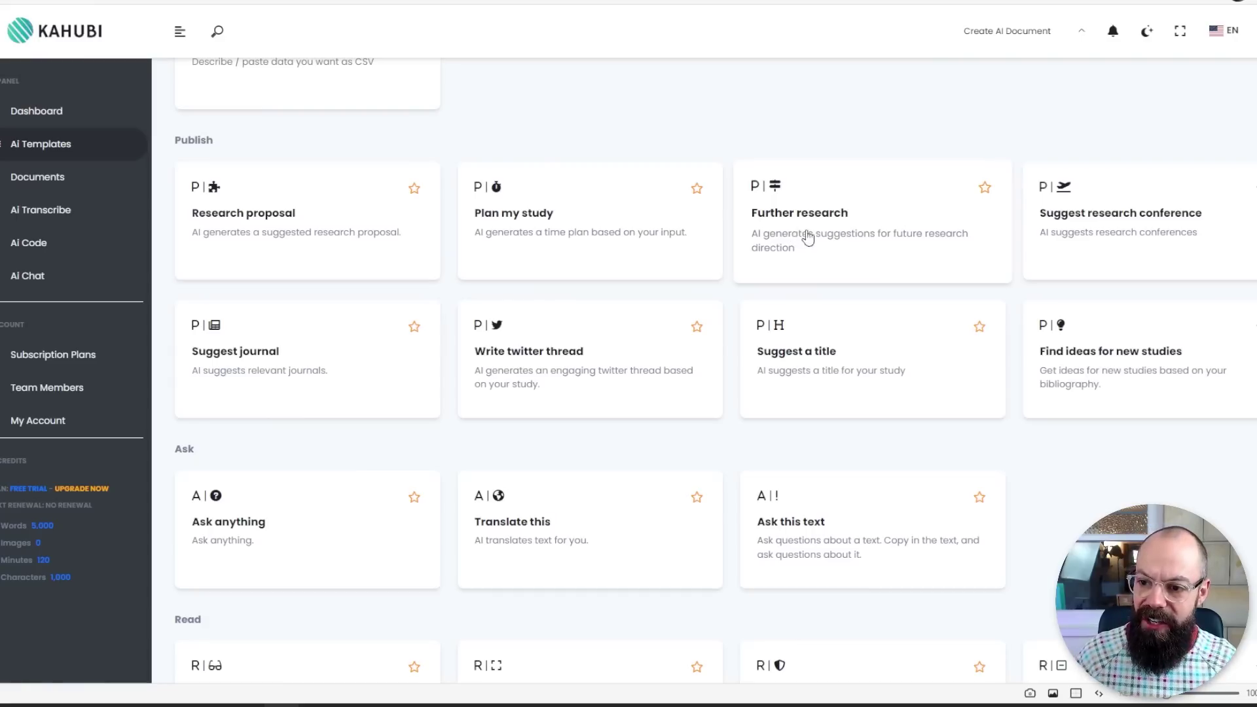
{"action": "scroll", "coordinate": [1142, 230], "scroll_direction": "down", "scroll_amount": 8}
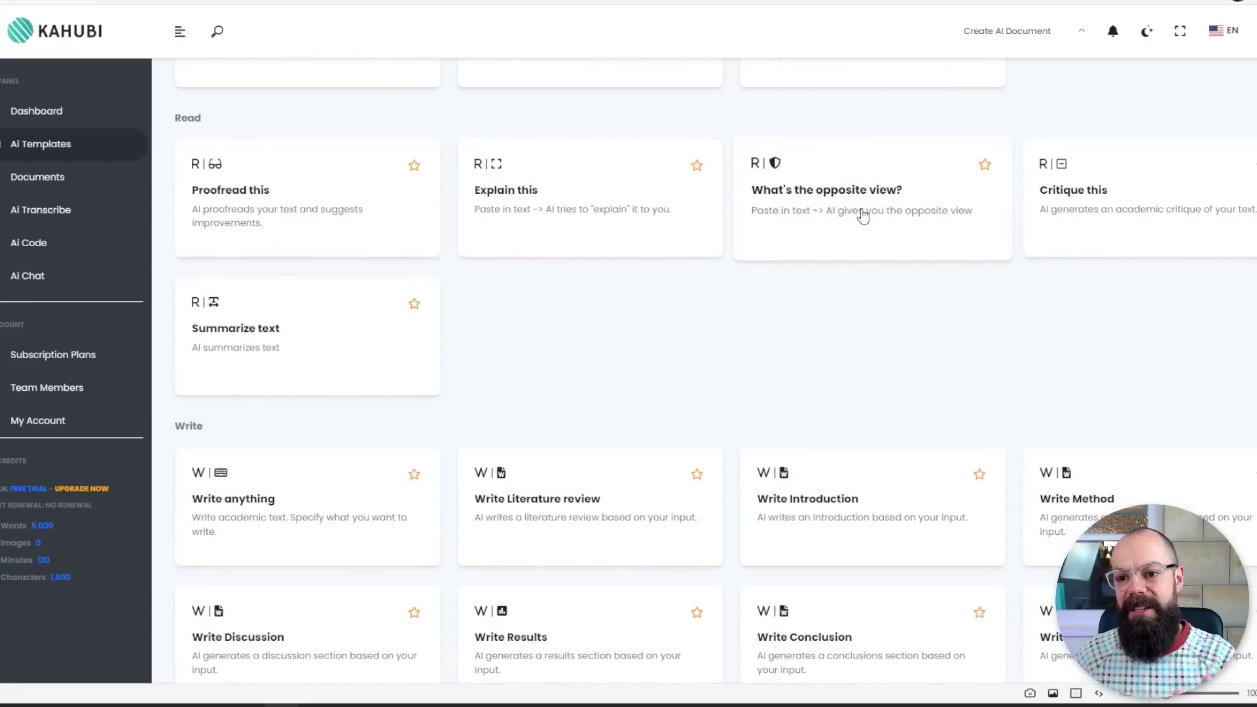
{"action": "scroll", "coordinate": [653, 174], "scroll_direction": "down", "scroll_amount": 3}
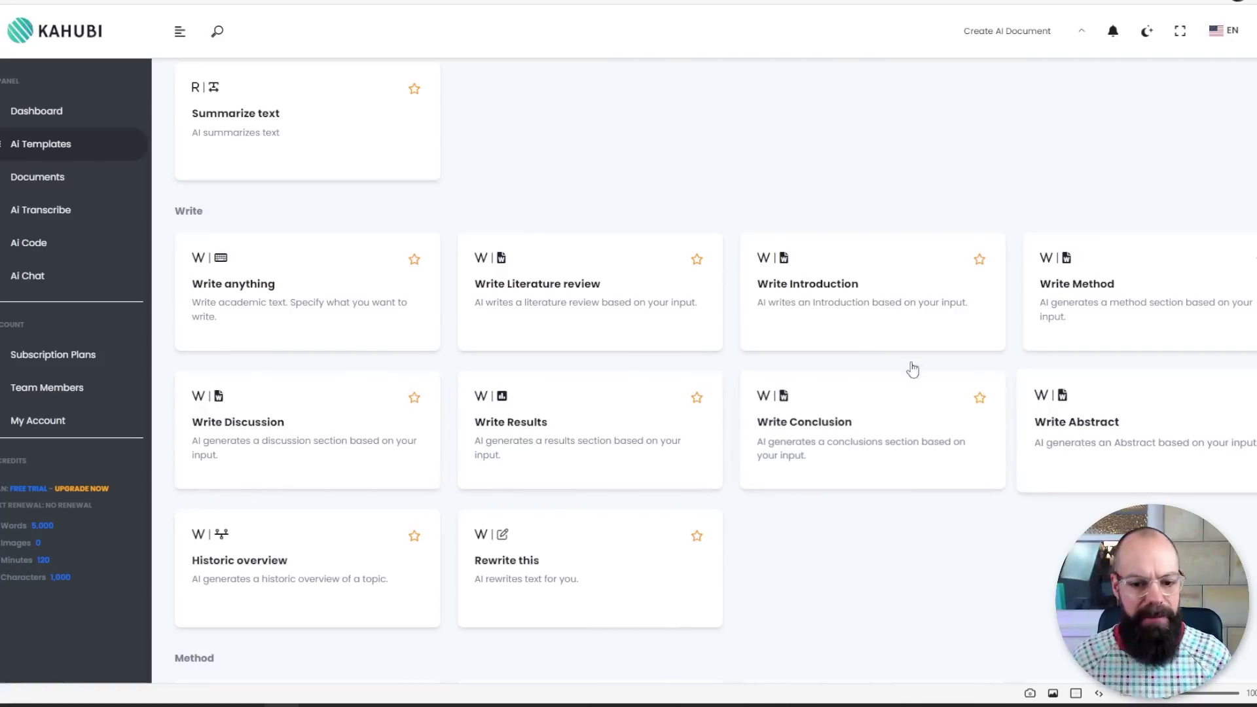
{"action": "scroll", "coordinate": [227, 201], "scroll_direction": "down", "scroll_amount": 1}
{"action": "scroll", "coordinate": [228, 201], "scroll_direction": "down", "scroll_amount": 3}
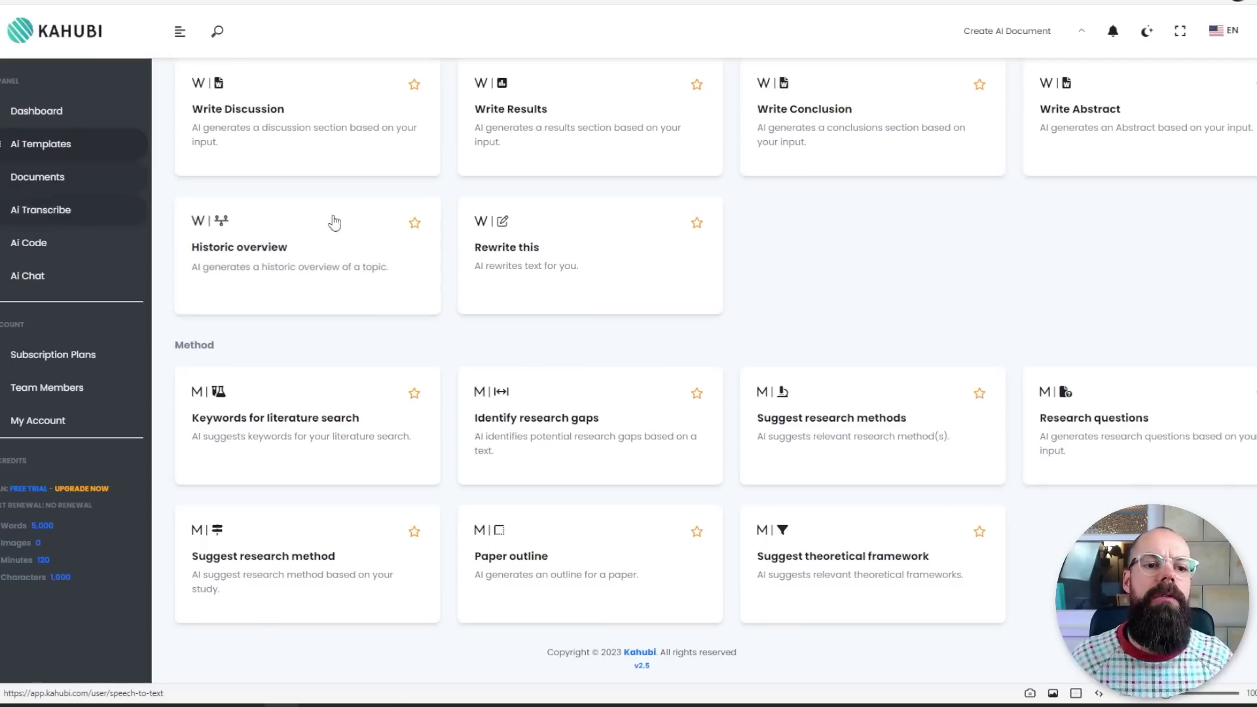
{"action": "scroll", "coordinate": [366, 226], "scroll_direction": "up", "scroll_amount": 5}
{"action": "scroll", "coordinate": [377, 227], "scroll_direction": "up", "scroll_amount": 10}
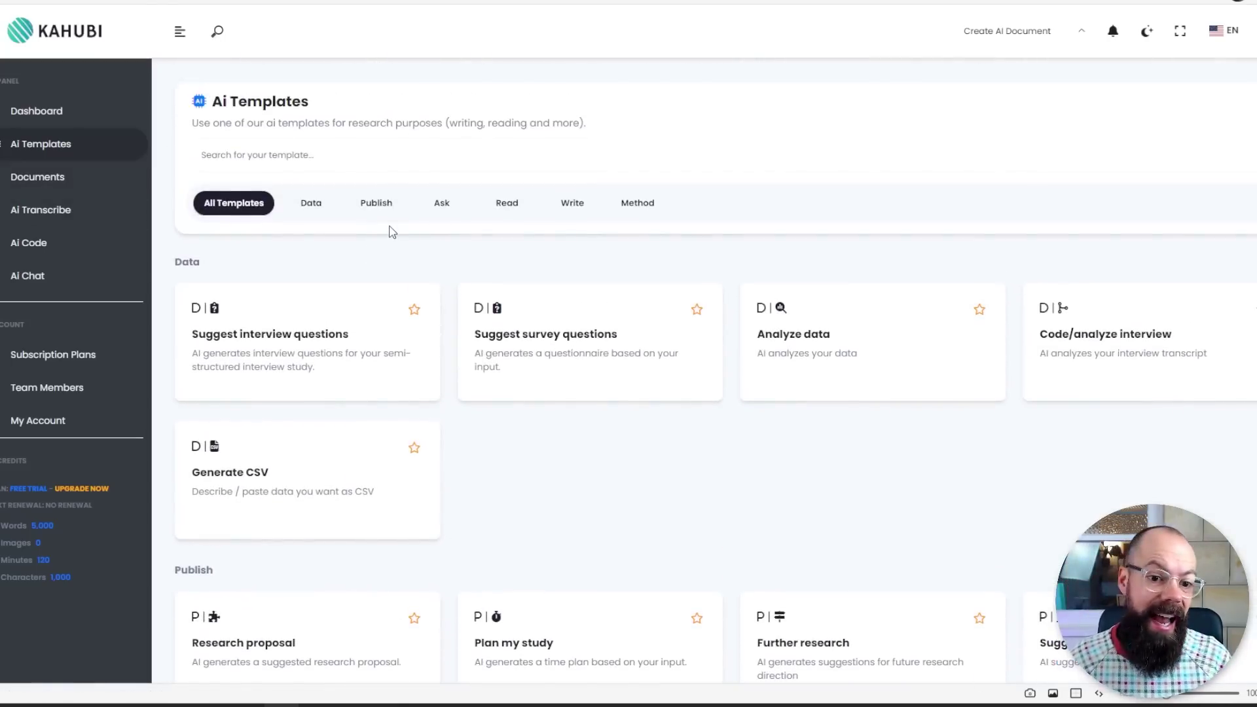
{"action": "scroll", "coordinate": [449, 323], "scroll_direction": "down", "scroll_amount": 5}
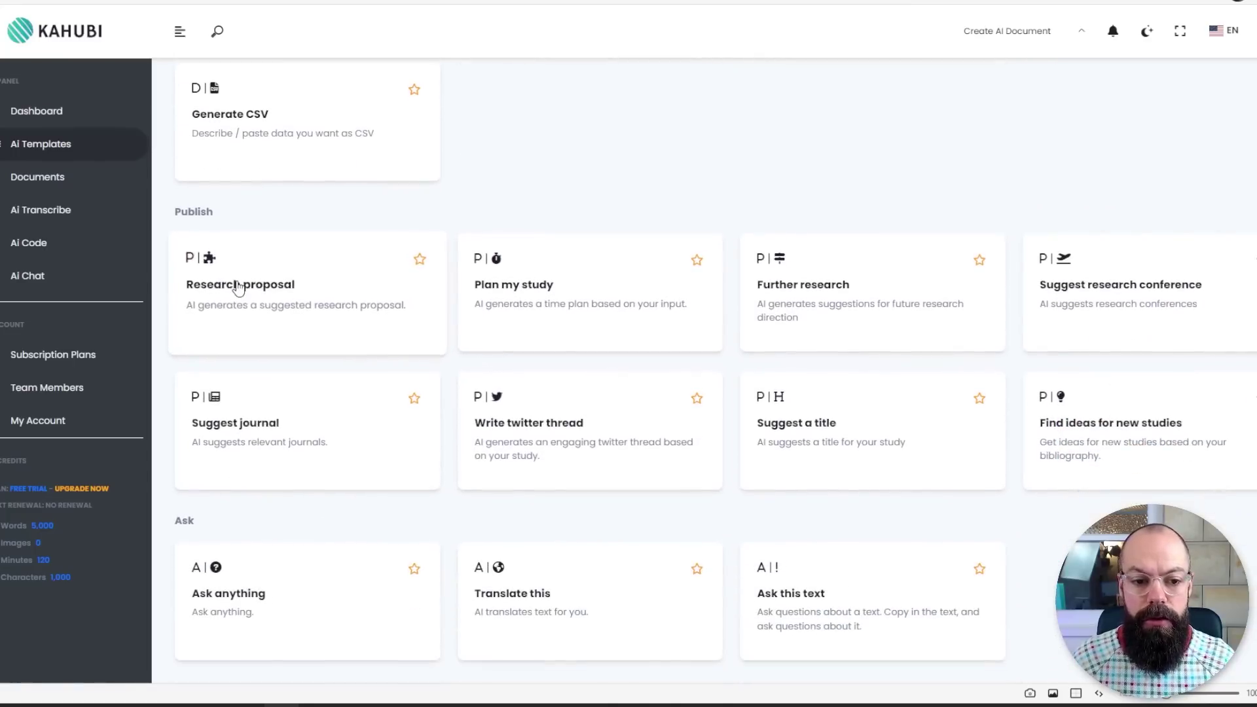
Step: Open the Research proposal template, describe the polymer solar cell study, keeping Creativity Average and 1 result
{"action": "left_click", "coordinate": [239, 288]}
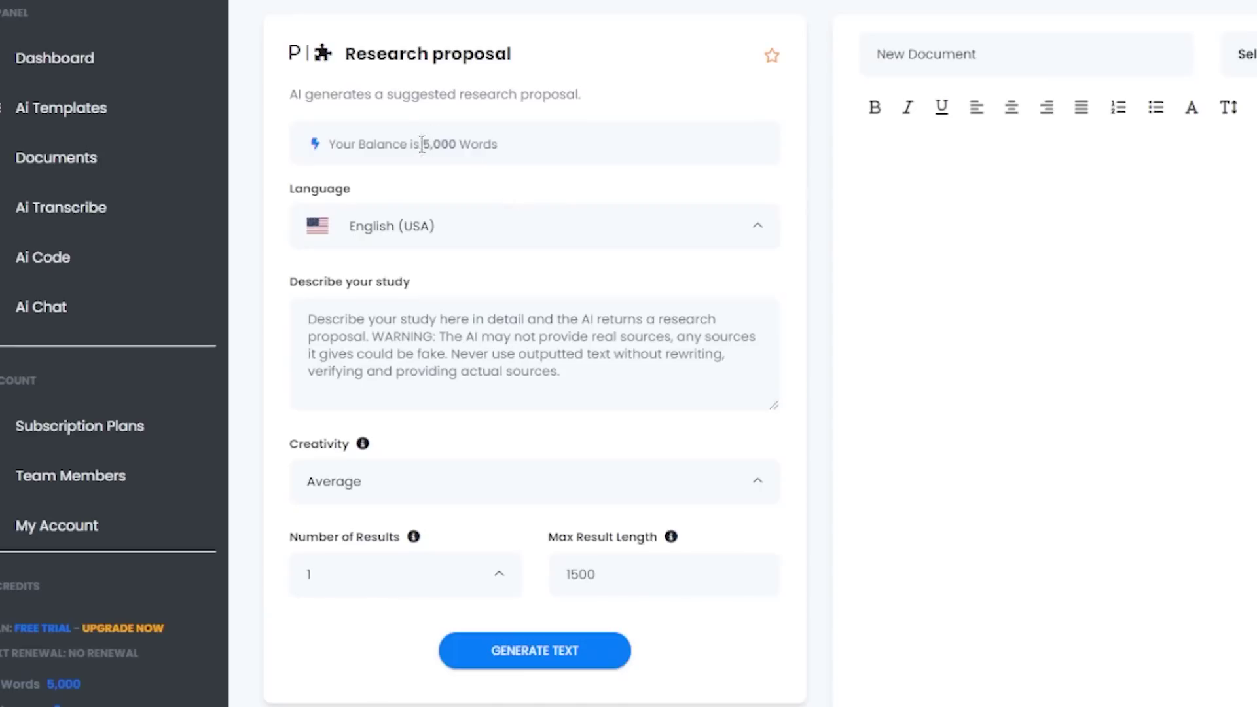
{"action": "left_click_drag", "start_coordinate": [425, 144], "coordinate": [478, 146]}
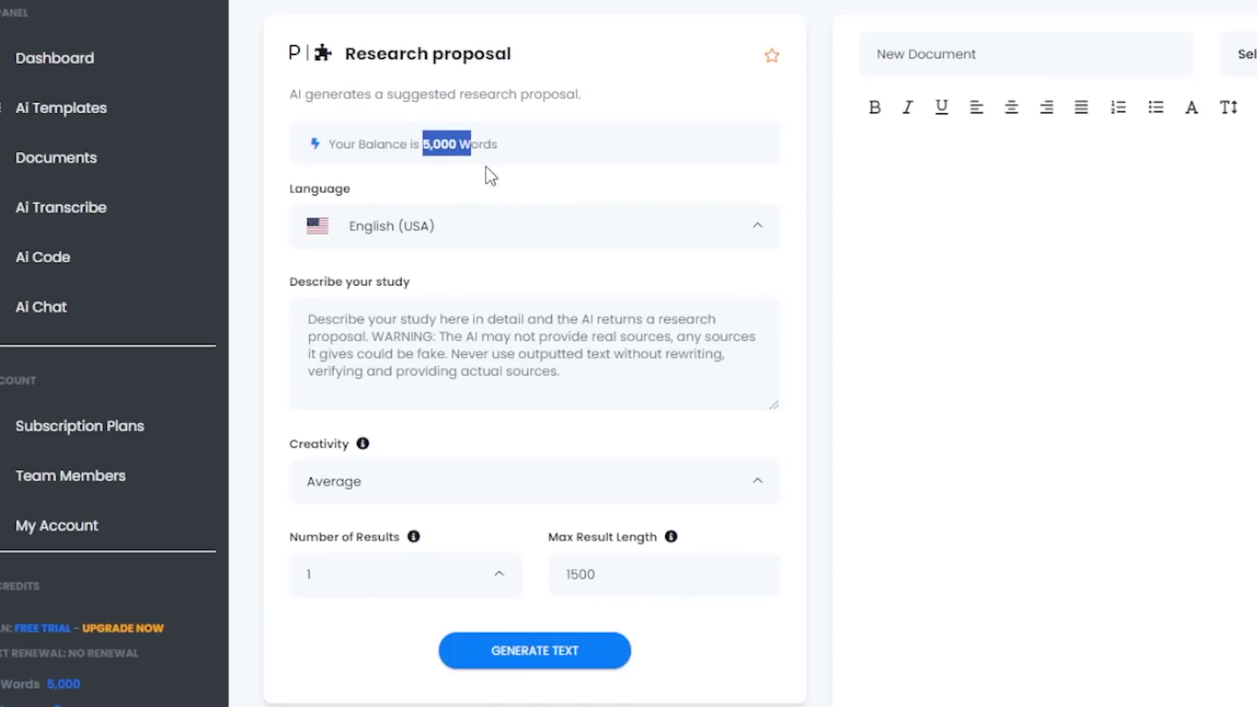
{"action": "left_click", "coordinate": [491, 141]}
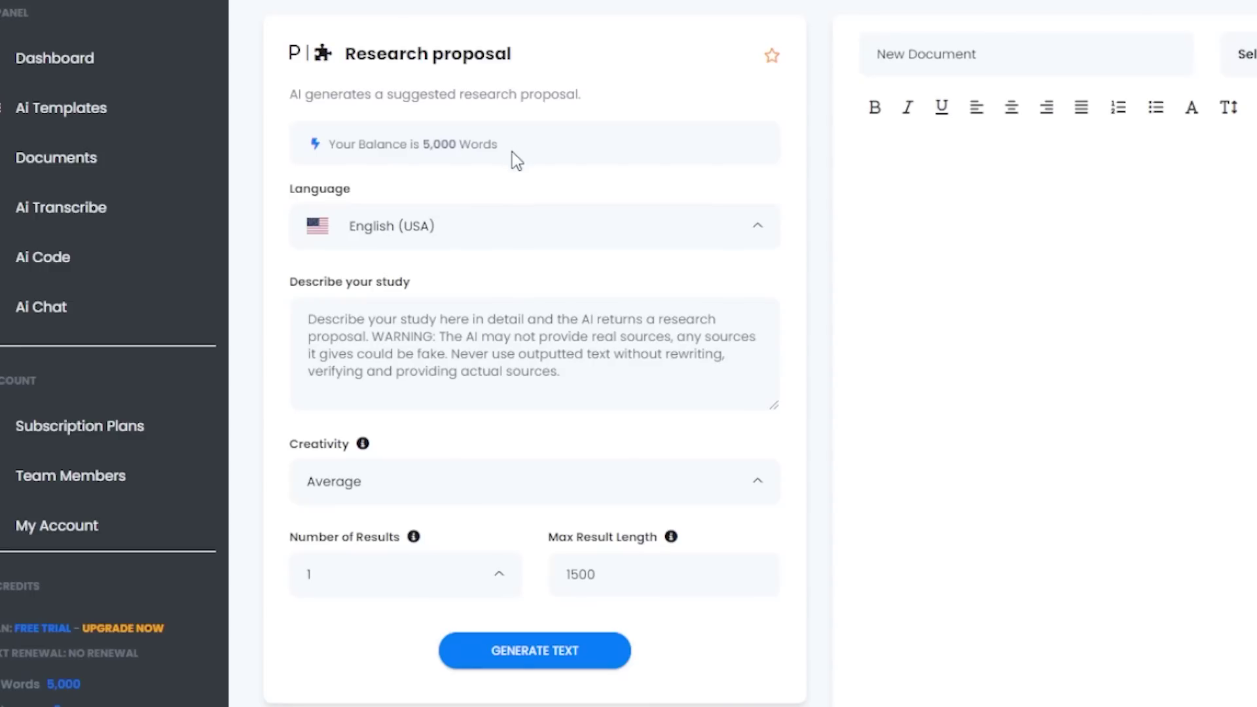
{"action": "left_click", "coordinate": [461, 330]}
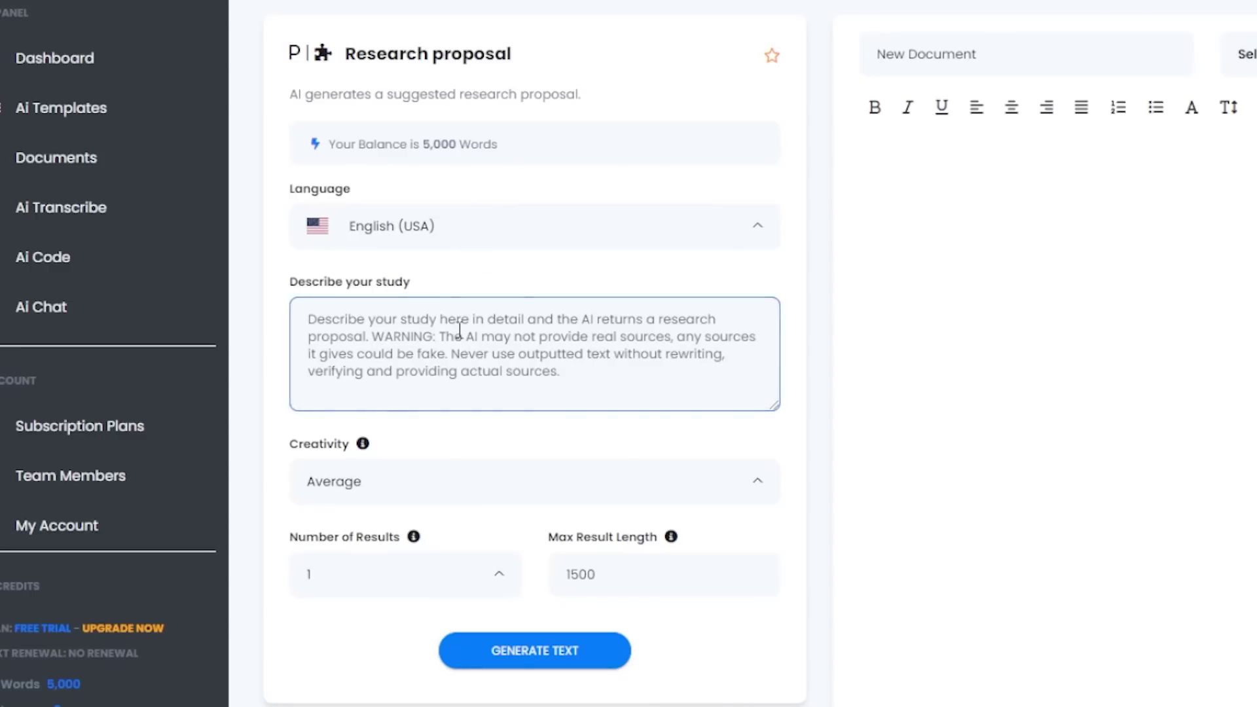
{"action": "left_click", "coordinate": [469, 482]}
{"action": "left_click", "coordinate": [413, 571]}
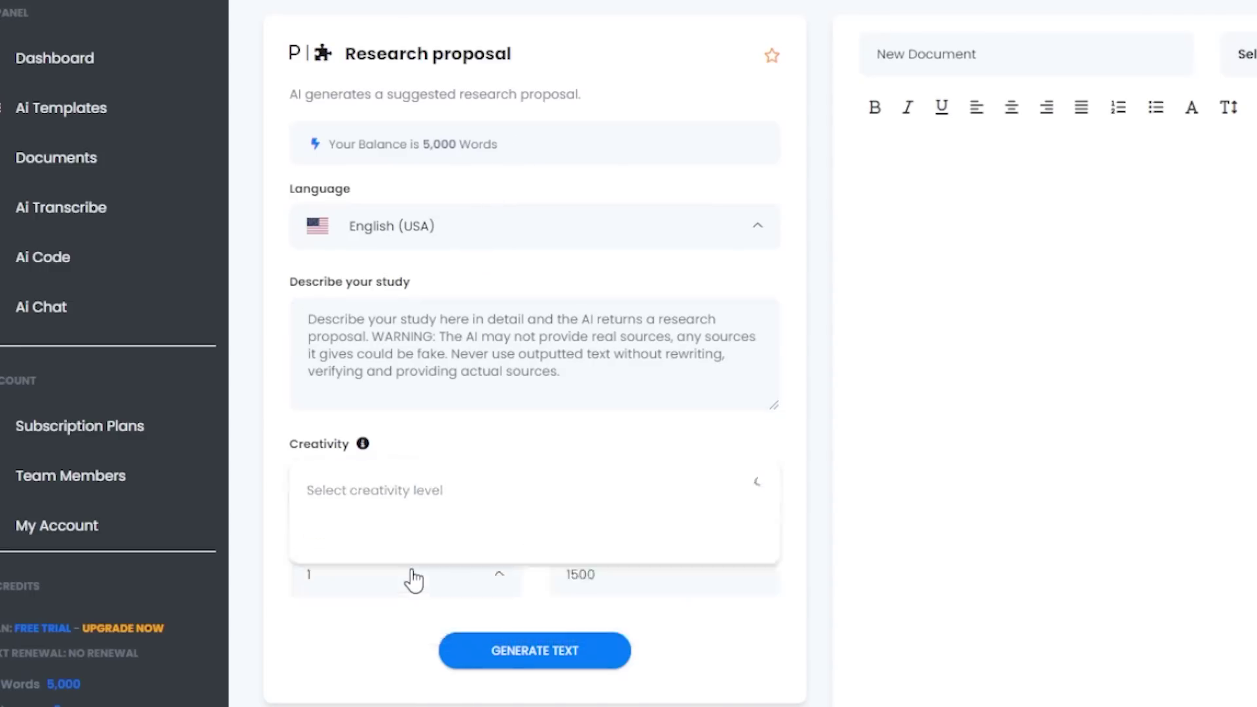
{"action": "left_click", "coordinate": [468, 587]}
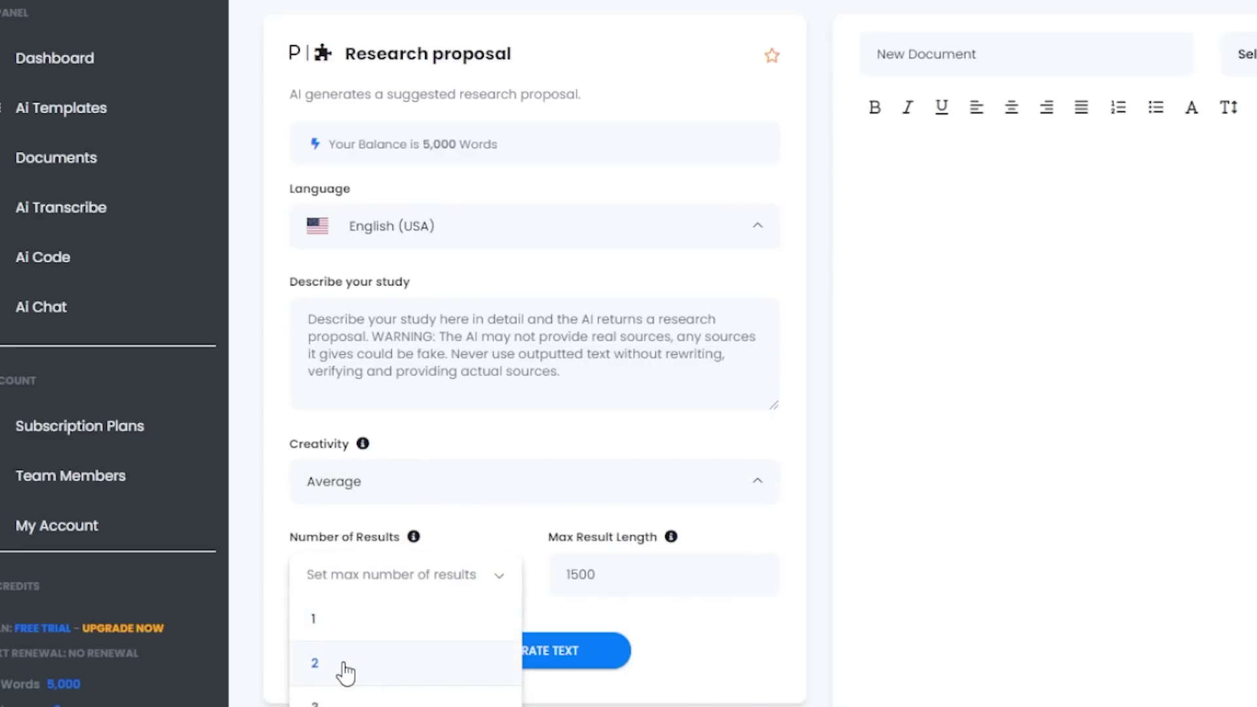
{"action": "left_click", "coordinate": [678, 576]}
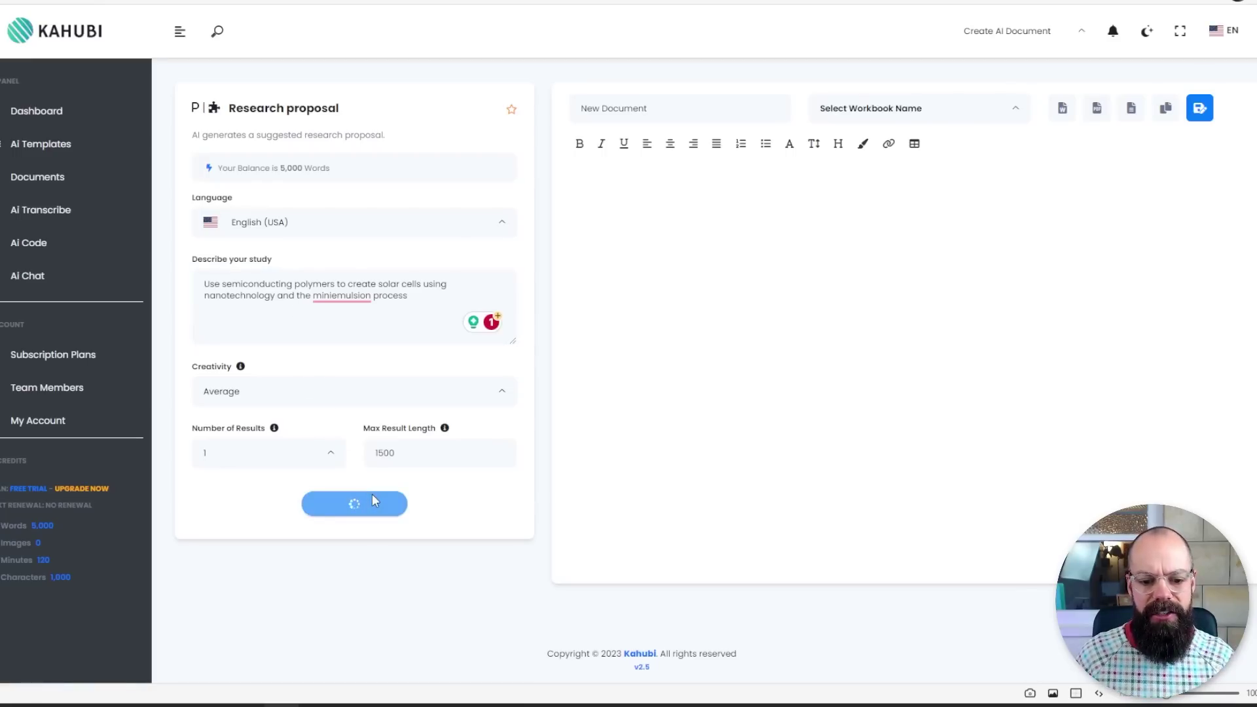
Step: Review the generated proposal's title and first objective, highlighting their wording
{"action": "scroll", "coordinate": [715, 344], "scroll_direction": "up", "scroll_amount": 3}
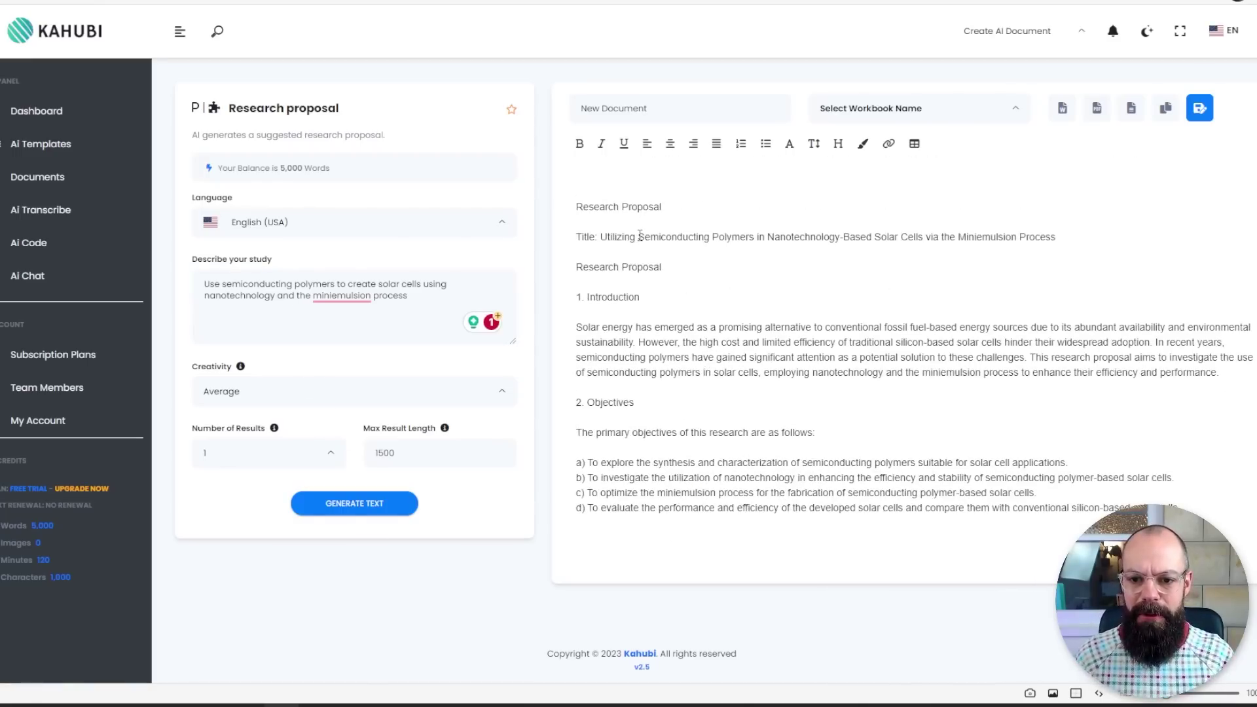
{"action": "left_click_drag", "start_coordinate": [617, 236], "coordinate": [936, 241]}
{"action": "scroll", "coordinate": [910, 249], "scroll_direction": "down", "scroll_amount": 1}
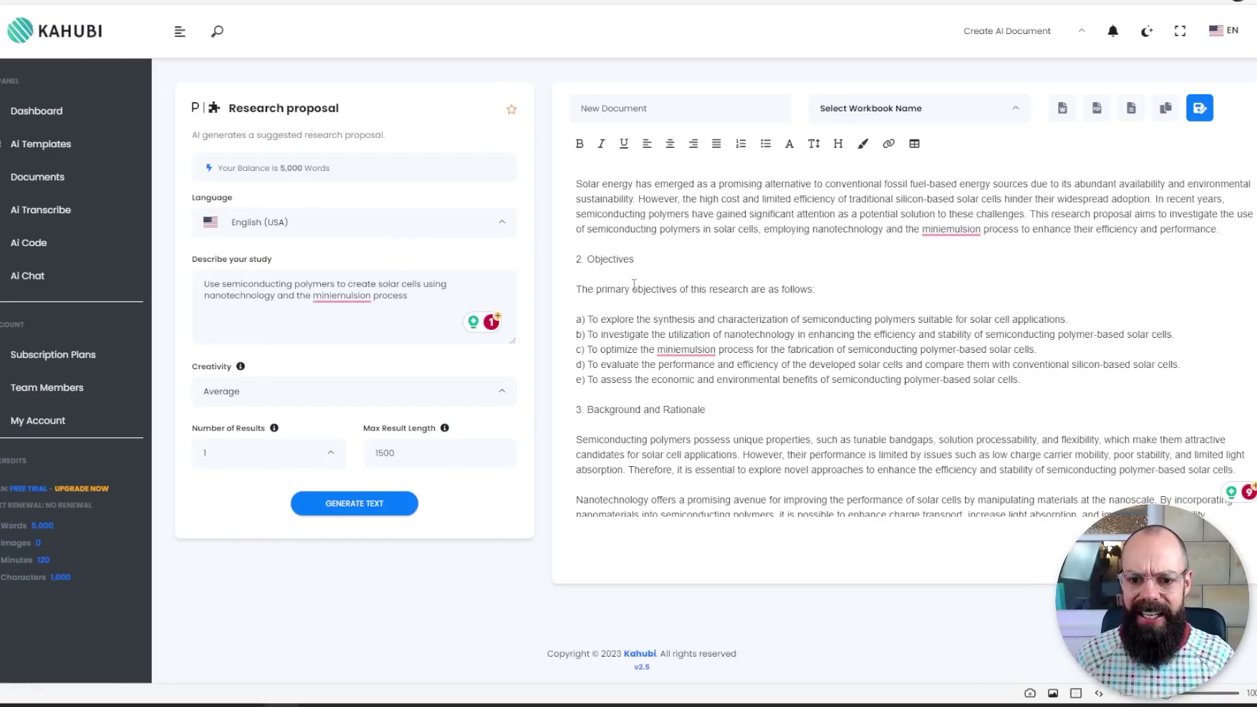
{"action": "scroll", "coordinate": [634, 284], "scroll_direction": "down", "scroll_amount": 1}
{"action": "left_click_drag", "start_coordinate": [619, 248], "coordinate": [951, 243]}
{"action": "left_click", "coordinate": [989, 242]}
Step: Highlight the nanotechnology and miniemulsion objectives in items b) and c)
{"action": "scroll", "coordinate": [687, 205], "scroll_direction": "down", "scroll_amount": 1}
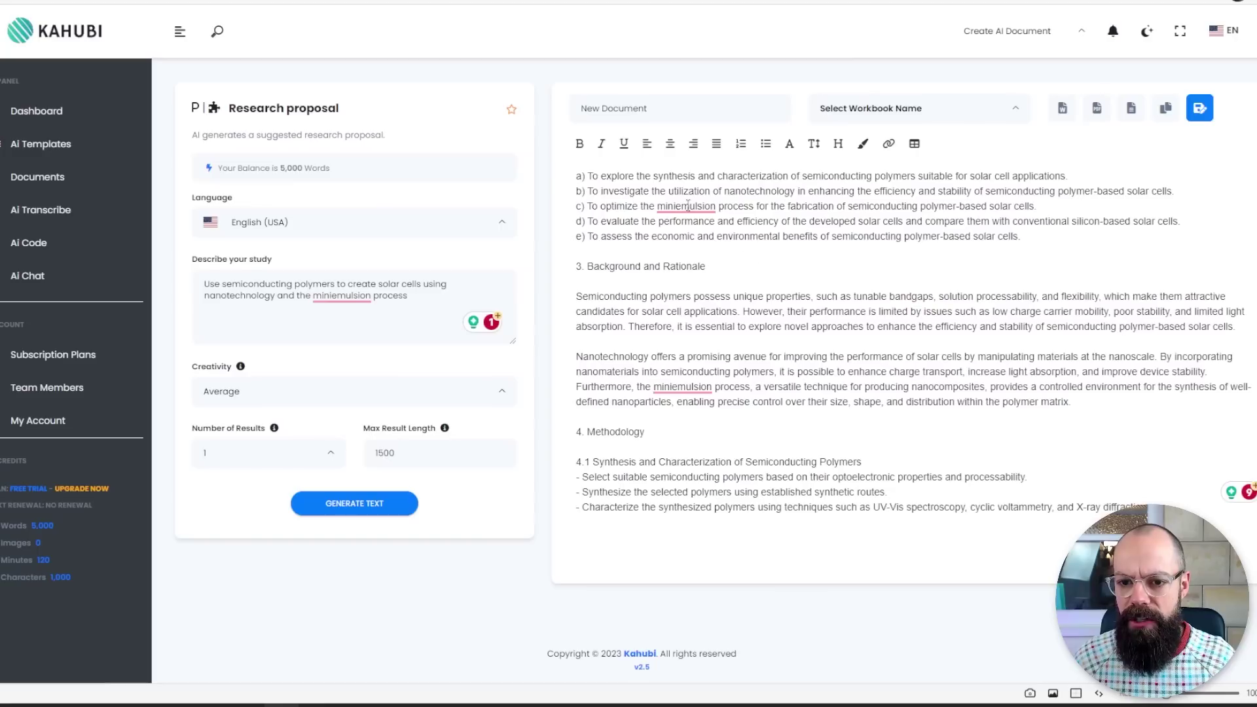
{"action": "left_click_drag", "start_coordinate": [691, 189], "coordinate": [797, 190]}
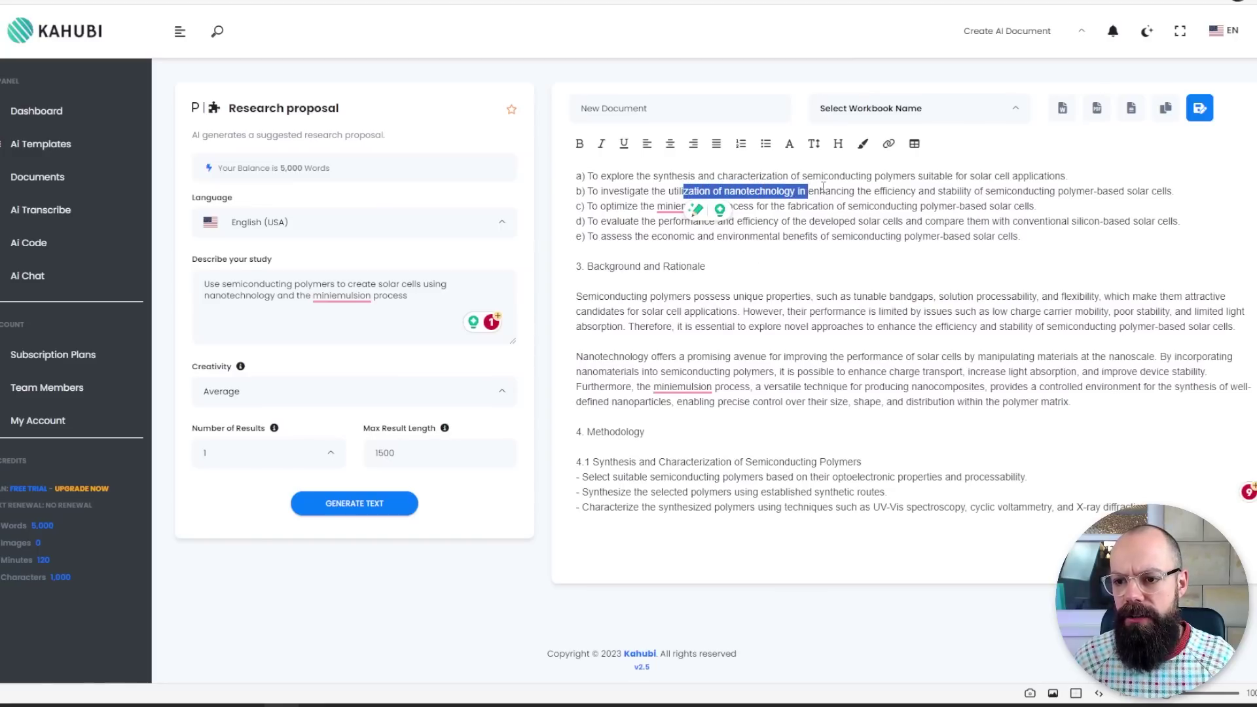
{"action": "left_click_drag", "start_coordinate": [607, 206], "coordinate": [738, 204]}
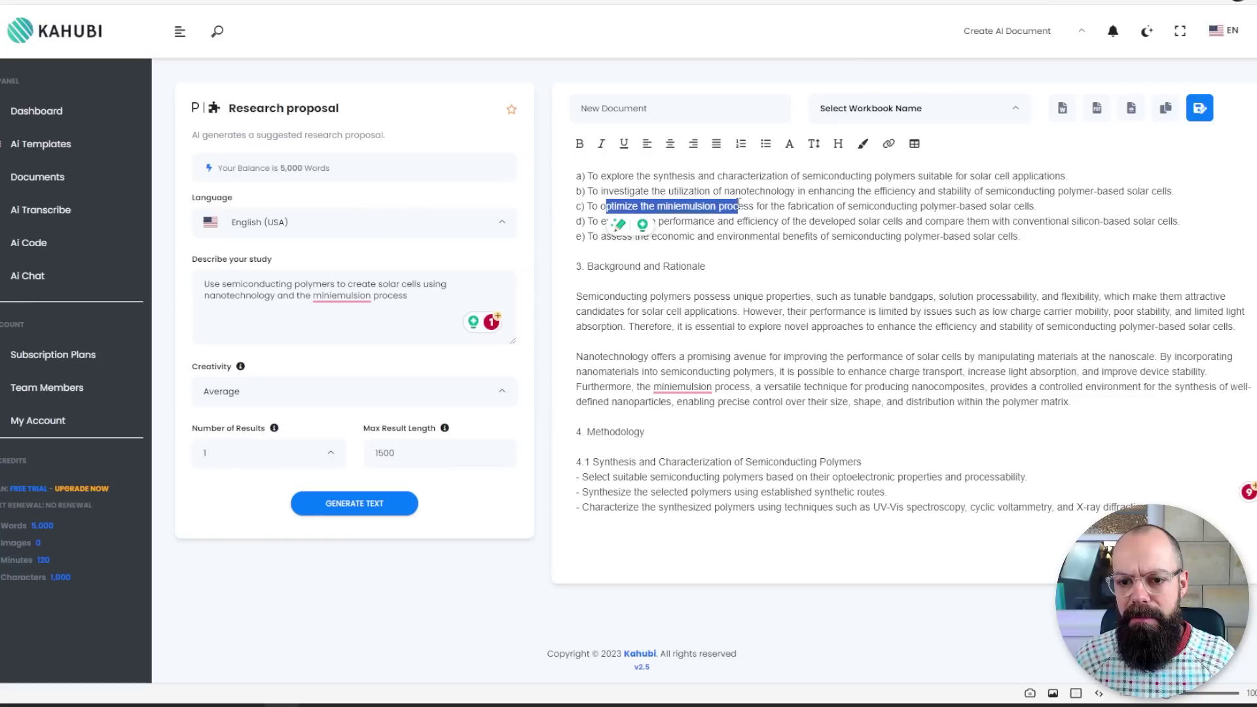
{"action": "left_click", "coordinate": [766, 206]}
{"action": "left_click_drag", "start_coordinate": [815, 207], "coordinate": [913, 207]}
{"action": "left_click", "coordinate": [934, 208]}
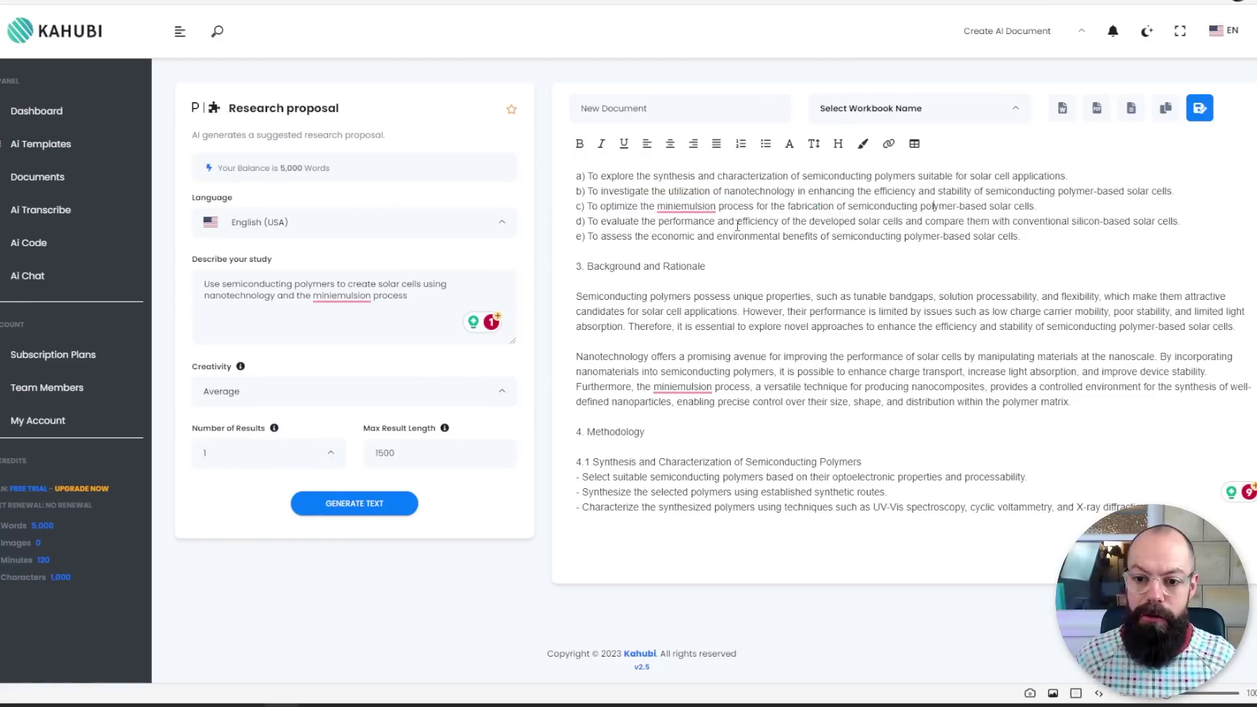
Step: Move on to section 4 and highlight headings 4.1, 4.2 and 4.3 in turn
{"action": "scroll", "coordinate": [715, 239], "scroll_direction": "down", "scroll_amount": 3}
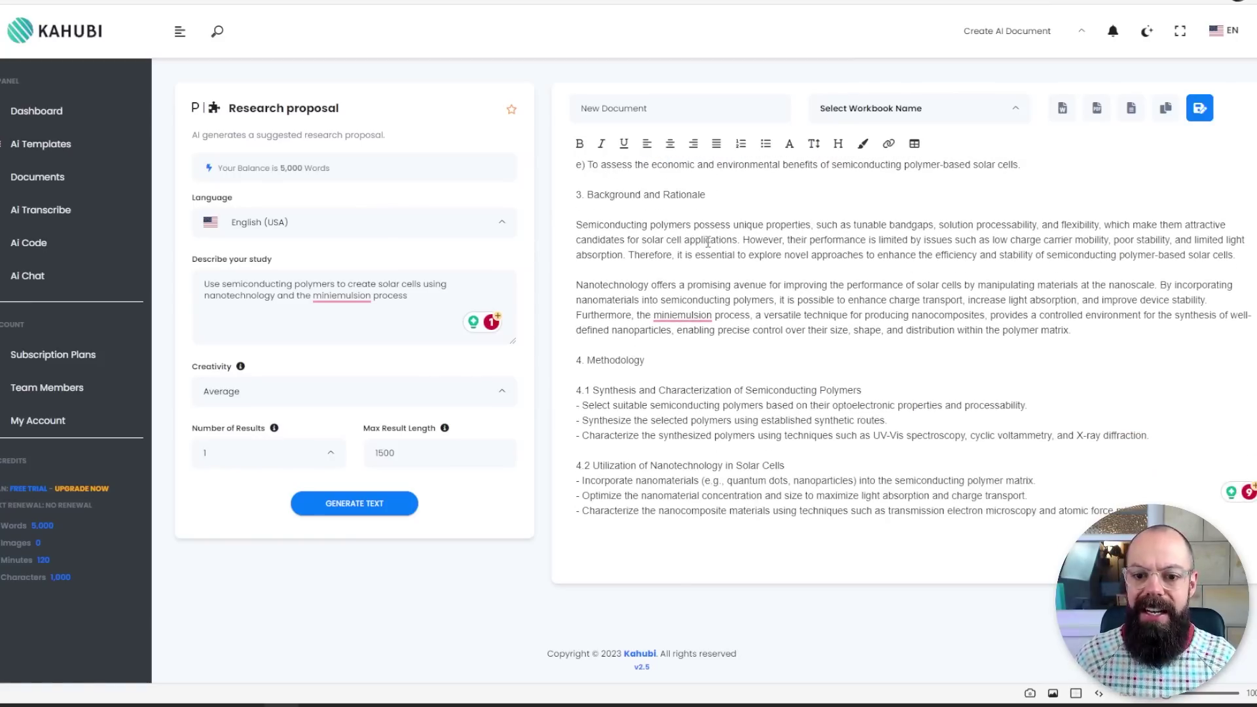
{"action": "scroll", "coordinate": [638, 258], "scroll_direction": "down", "scroll_amount": 3}
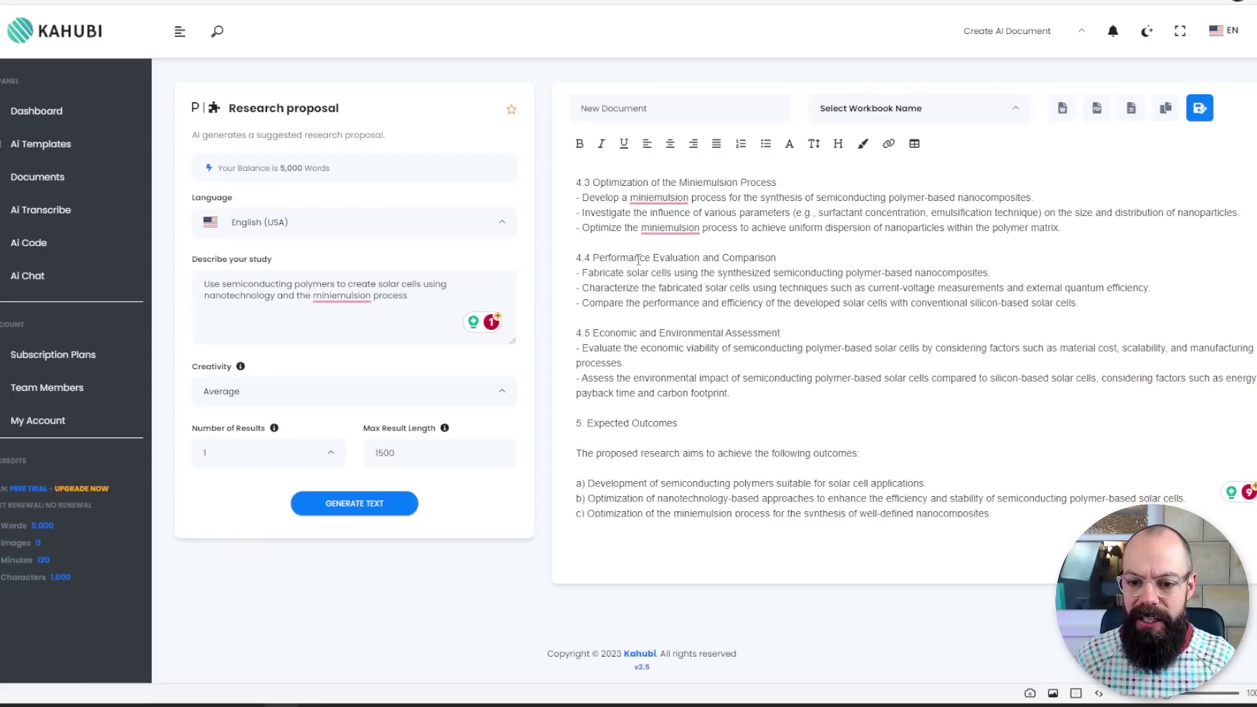
{"action": "scroll", "coordinate": [638, 260], "scroll_direction": "up", "scroll_amount": 4}
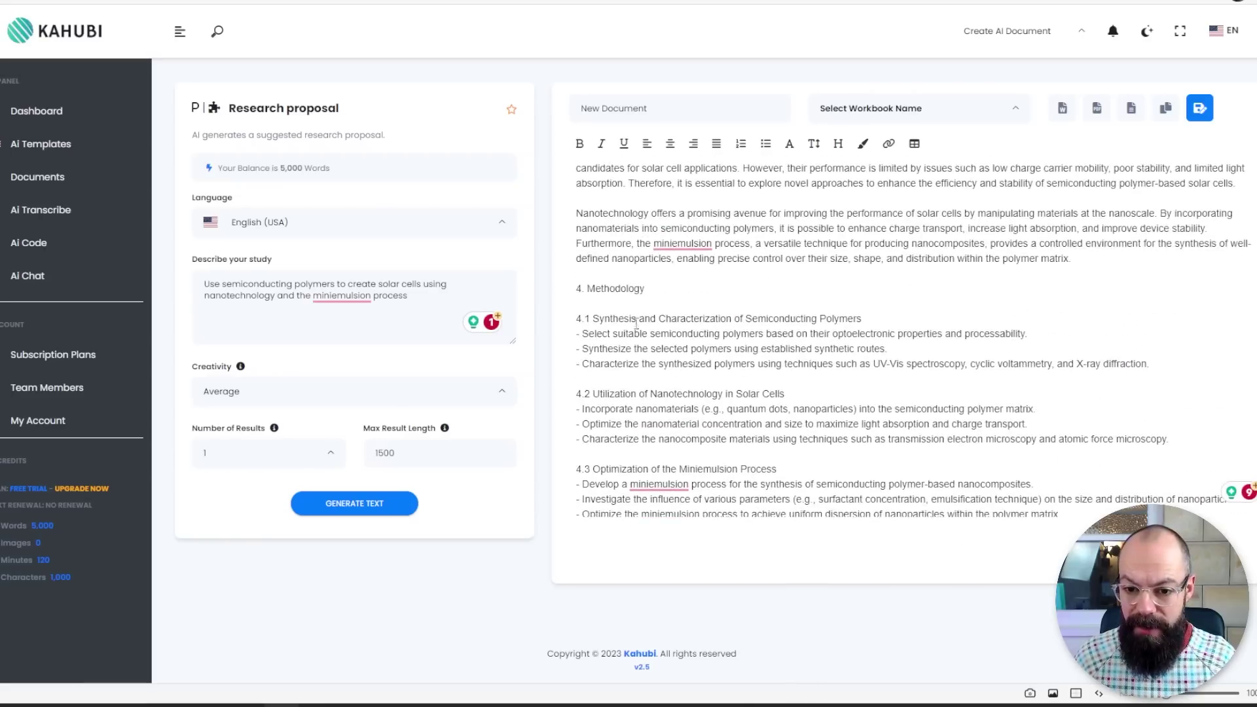
{"action": "left_click_drag", "start_coordinate": [636, 319], "coordinate": [760, 319]}
{"action": "left_click", "coordinate": [759, 319]}
{"action": "scroll", "coordinate": [775, 318], "scroll_direction": "down", "scroll_amount": 1}
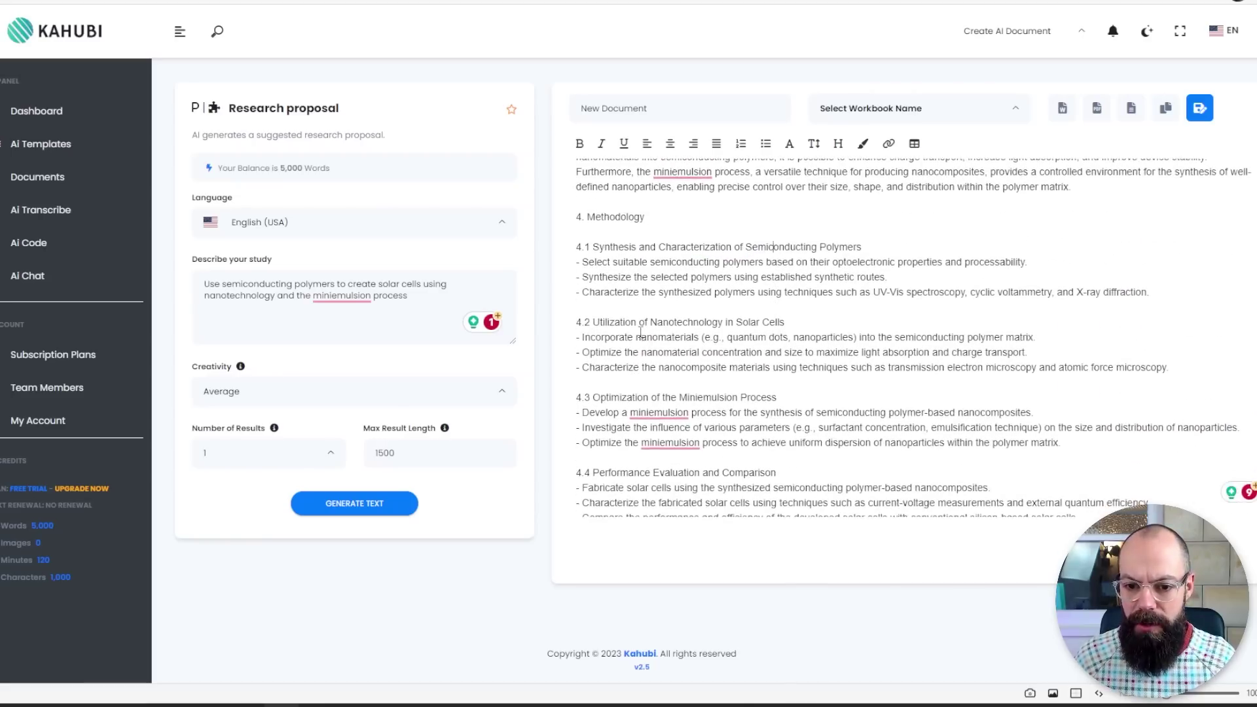
{"action": "left_click", "coordinate": [659, 322]}
{"action": "scroll", "coordinate": [680, 319], "scroll_direction": "down", "scroll_amount": 2}
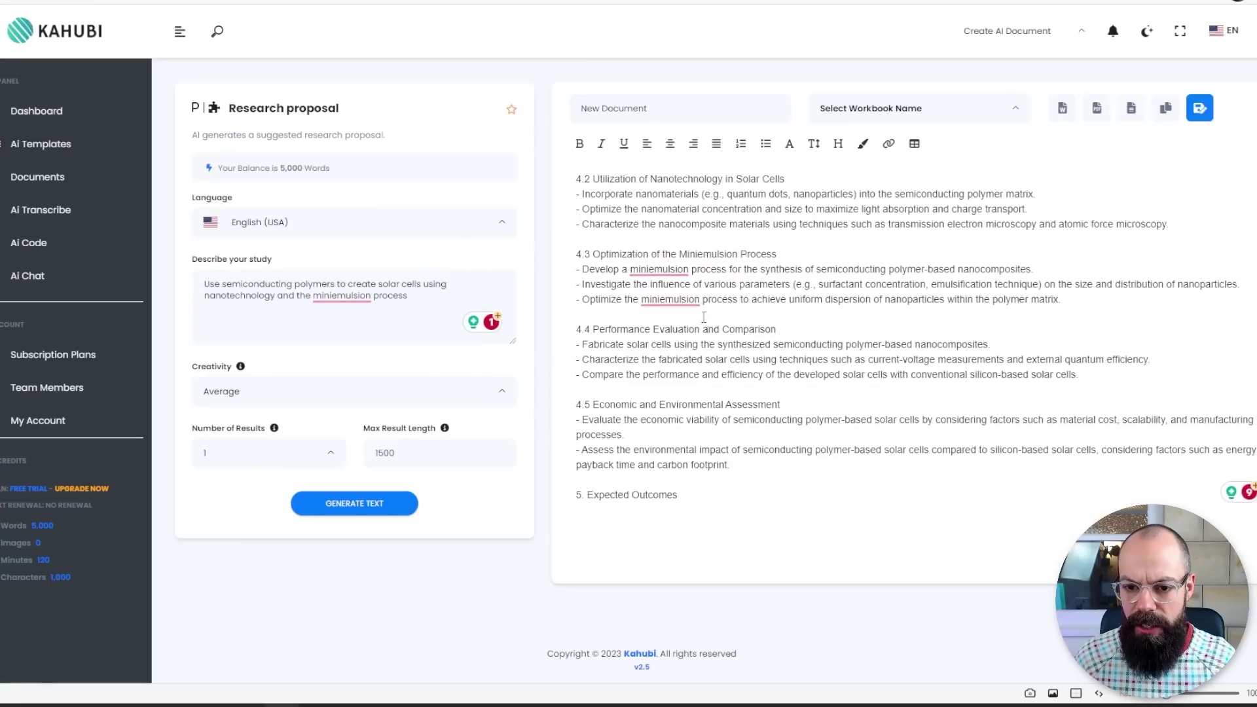
{"action": "left_click_drag", "start_coordinate": [641, 254], "coordinate": [741, 254]}
{"action": "left_click", "coordinate": [753, 254]}
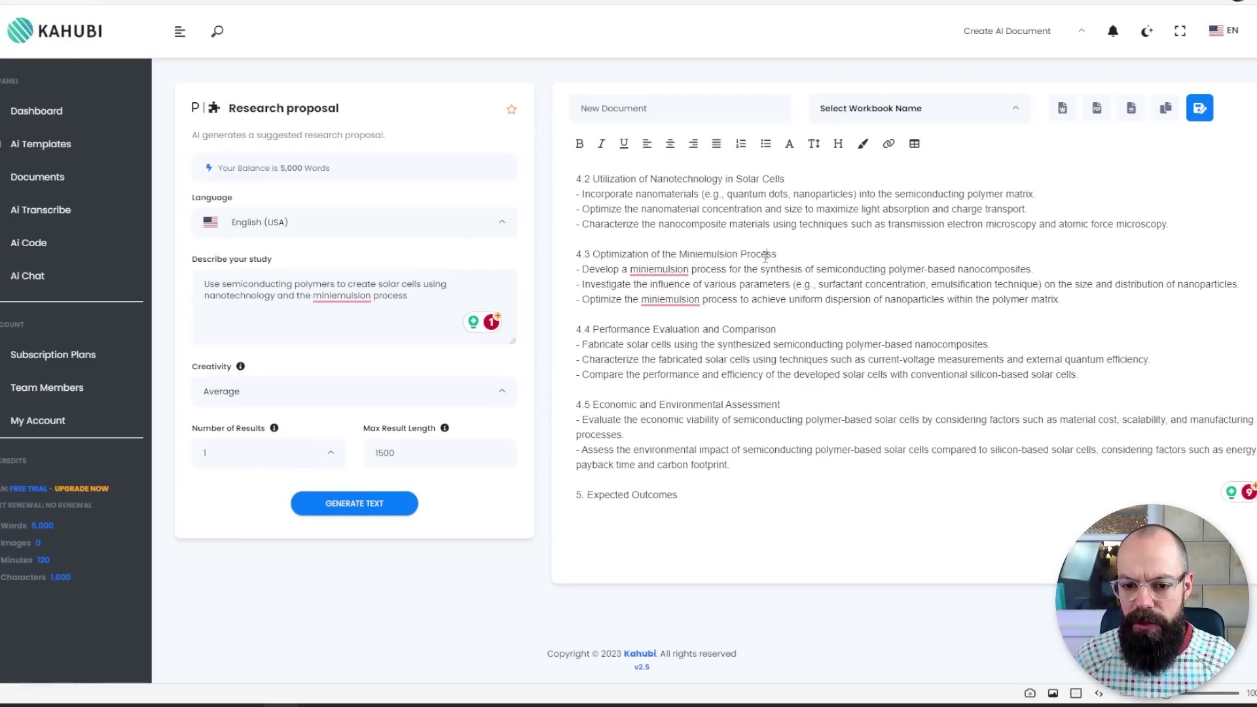
Step: Revisit section 4.3 and the 4.2 heading, marking a word and part of the heading
{"action": "scroll", "coordinate": [746, 258], "scroll_direction": "down", "scroll_amount": 1}
{"action": "scroll", "coordinate": [738, 269], "scroll_direction": "up", "scroll_amount": 1}
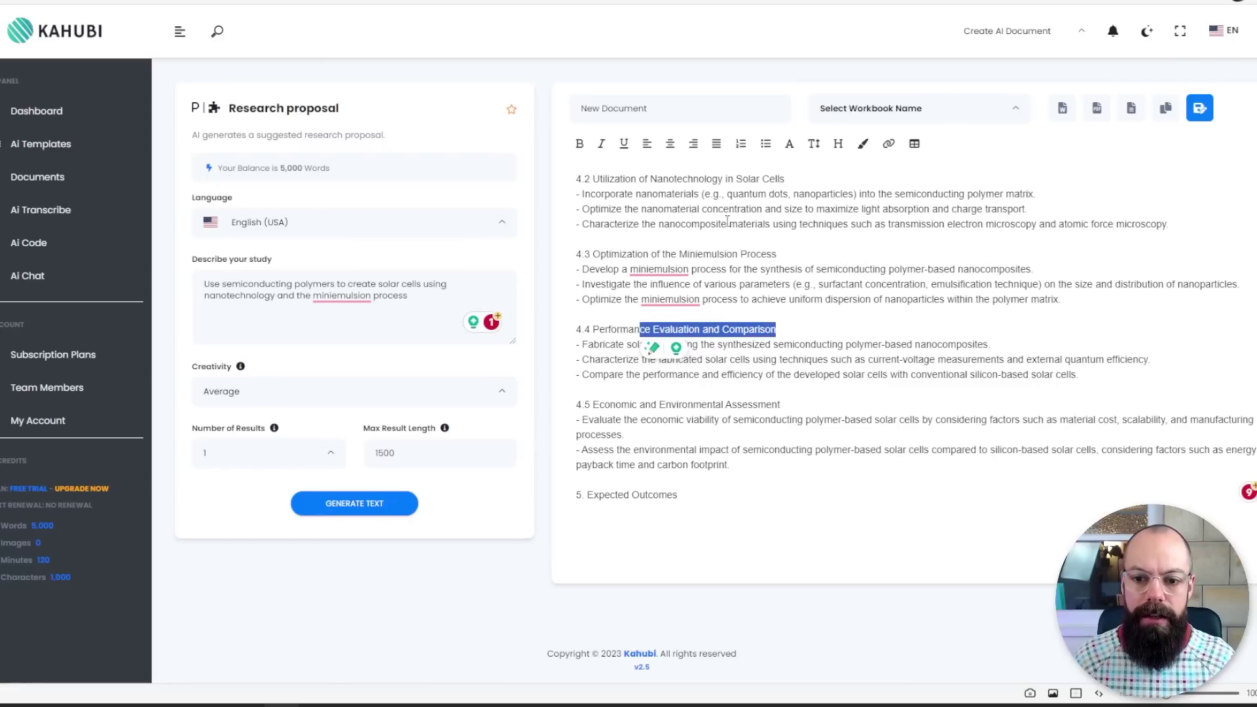
{"action": "double_click", "coordinate": [736, 269]}
{"action": "left_click", "coordinate": [739, 257]}
{"action": "scroll", "coordinate": [746, 263], "scroll_direction": "up", "scroll_amount": 3}
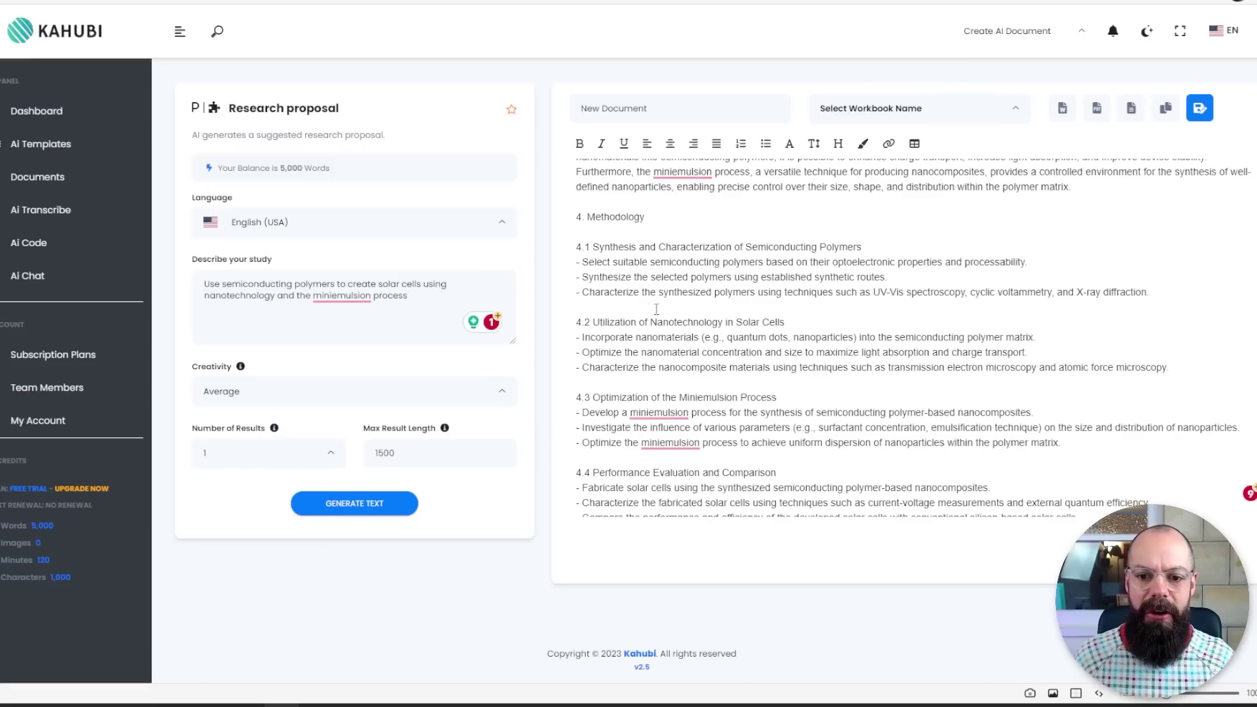
{"action": "left_click_drag", "start_coordinate": [614, 323], "coordinate": [658, 320]}
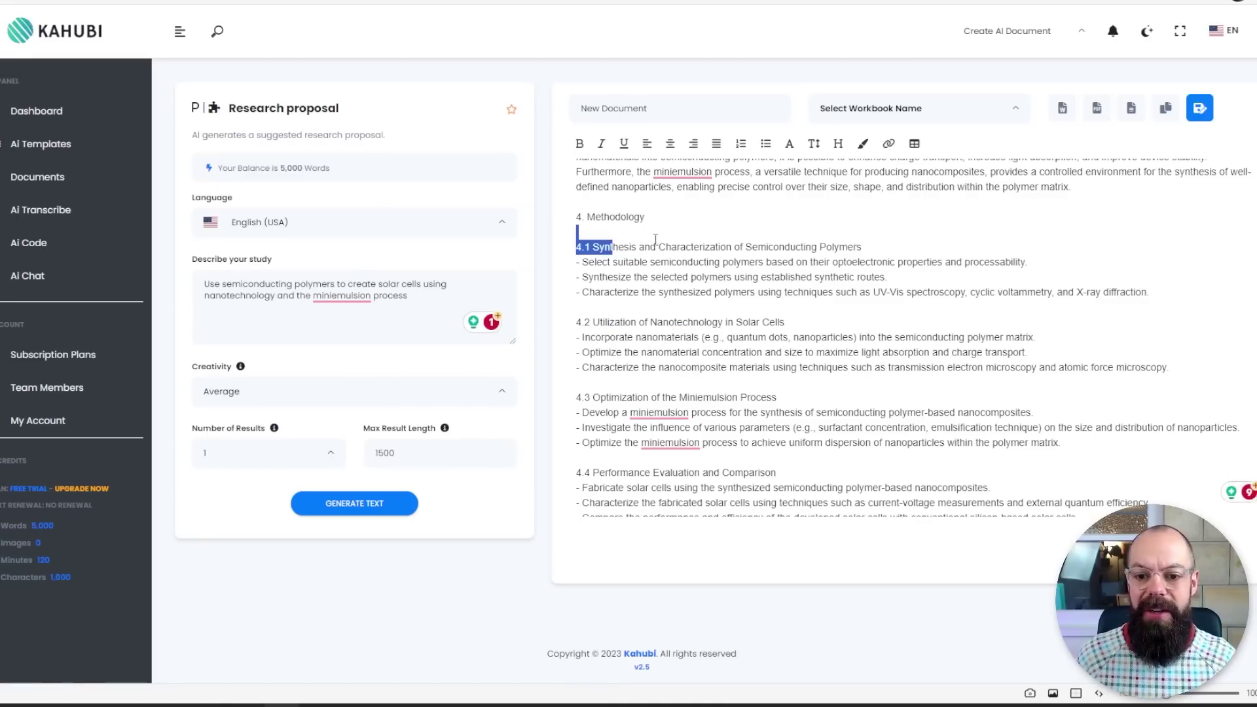
{"action": "left_click", "coordinate": [769, 241]}
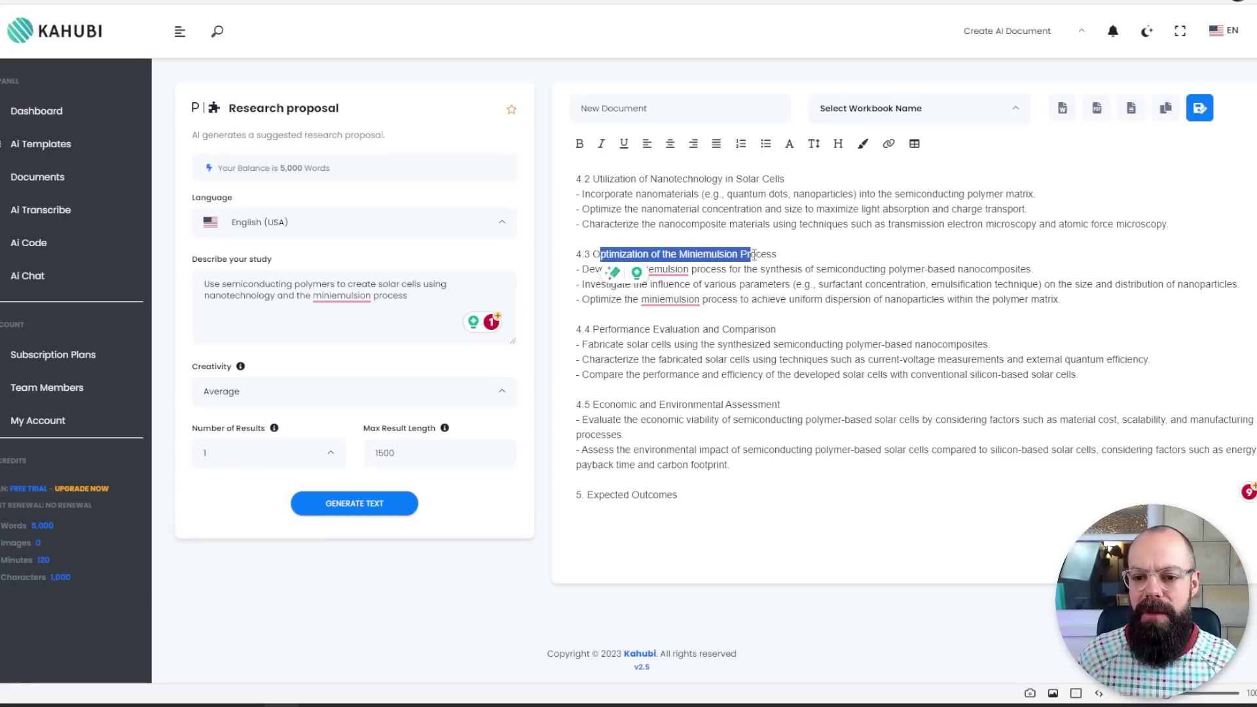
Step: Read the rest of the proposal through its conclusion and AI warning
{"action": "scroll", "coordinate": [733, 294], "scroll_direction": "down", "scroll_amount": 2}
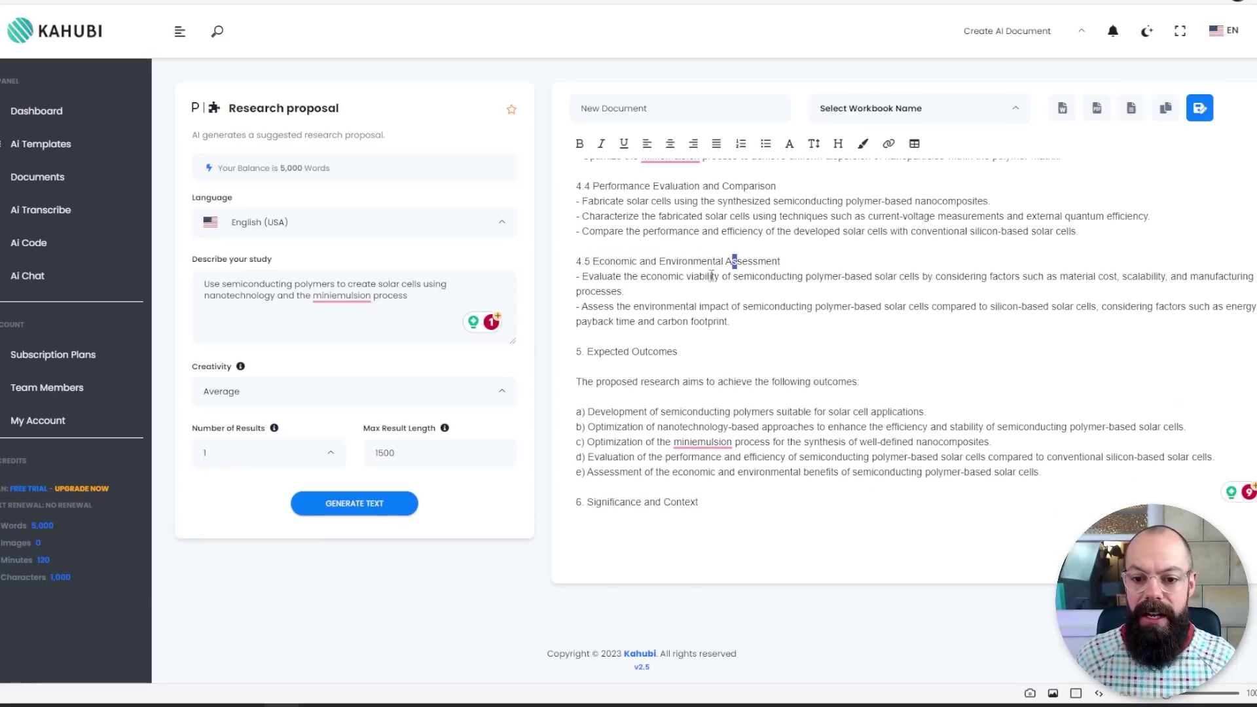
{"action": "scroll", "coordinate": [711, 276], "scroll_direction": "down", "scroll_amount": 4}
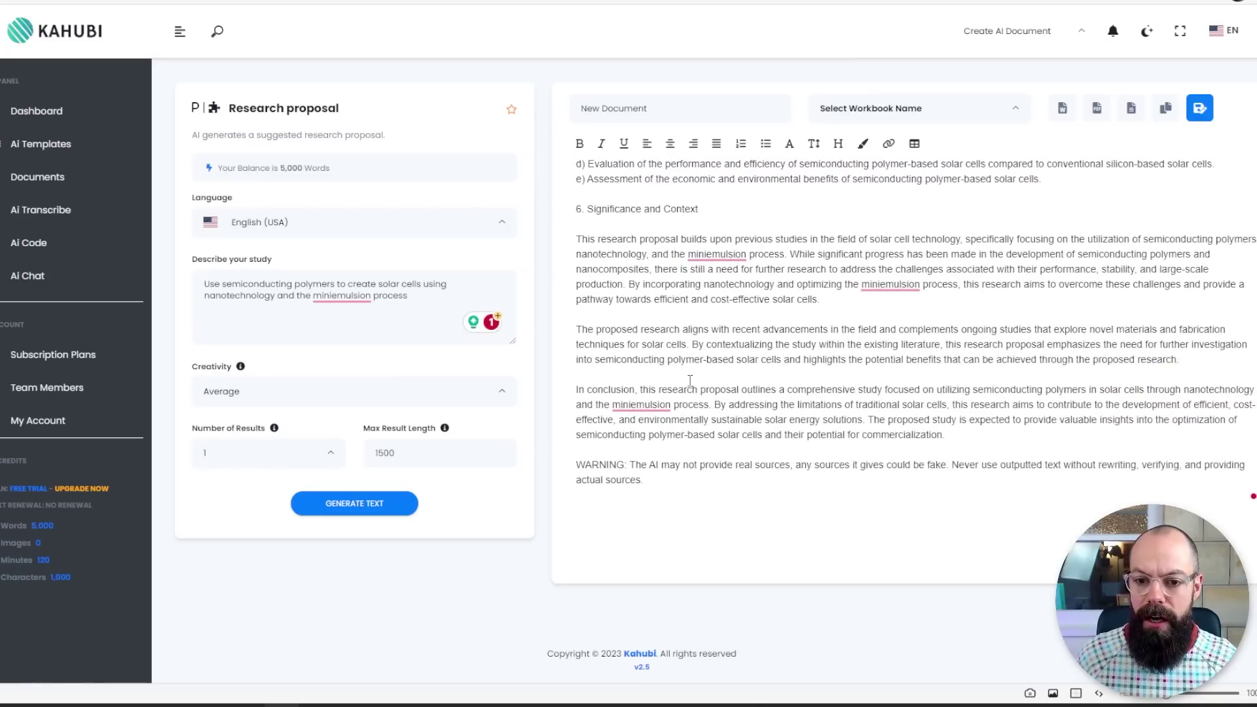
{"action": "scroll", "coordinate": [690, 380], "scroll_direction": "up", "scroll_amount": 1}
{"action": "scroll", "coordinate": [686, 380], "scroll_direction": "up", "scroll_amount": 15}
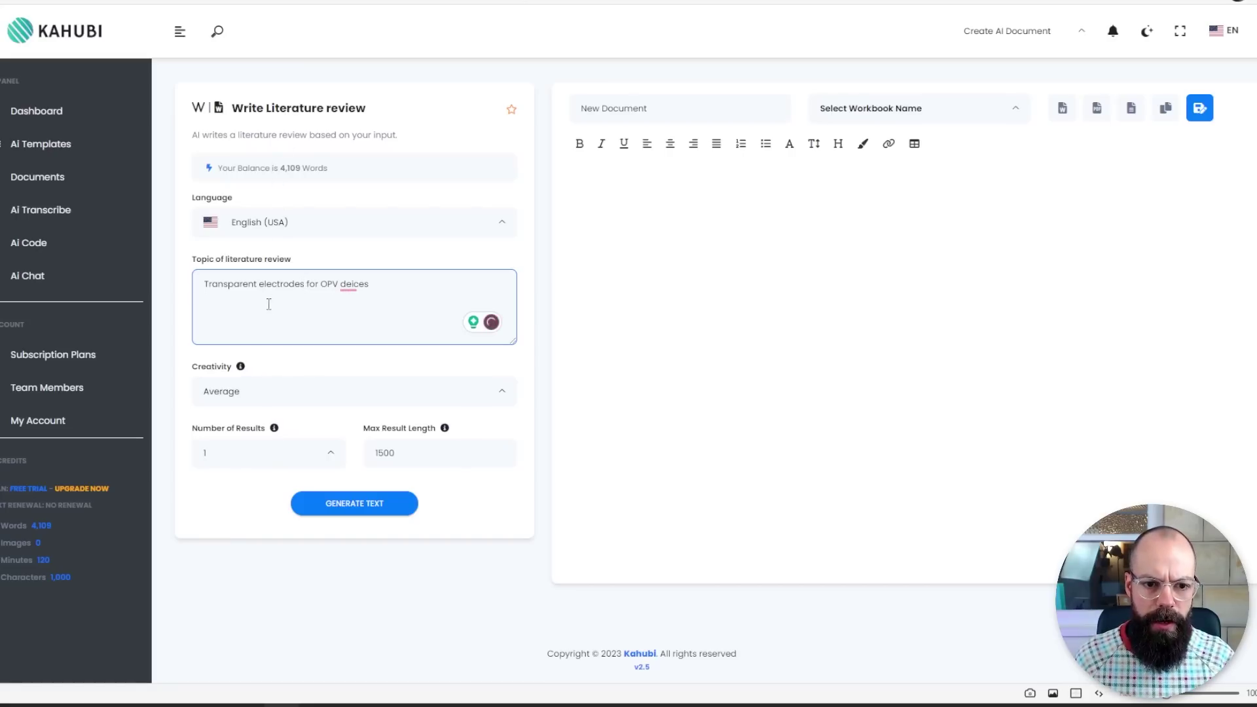
Step: Correct the misspelled 'deices' so the topic reads 'Transparent electrodes for OPV devices'
{"action": "left_click_drag", "start_coordinate": [245, 280], "coordinate": [314, 282]}
{"action": "left_click", "coordinate": [328, 275]}
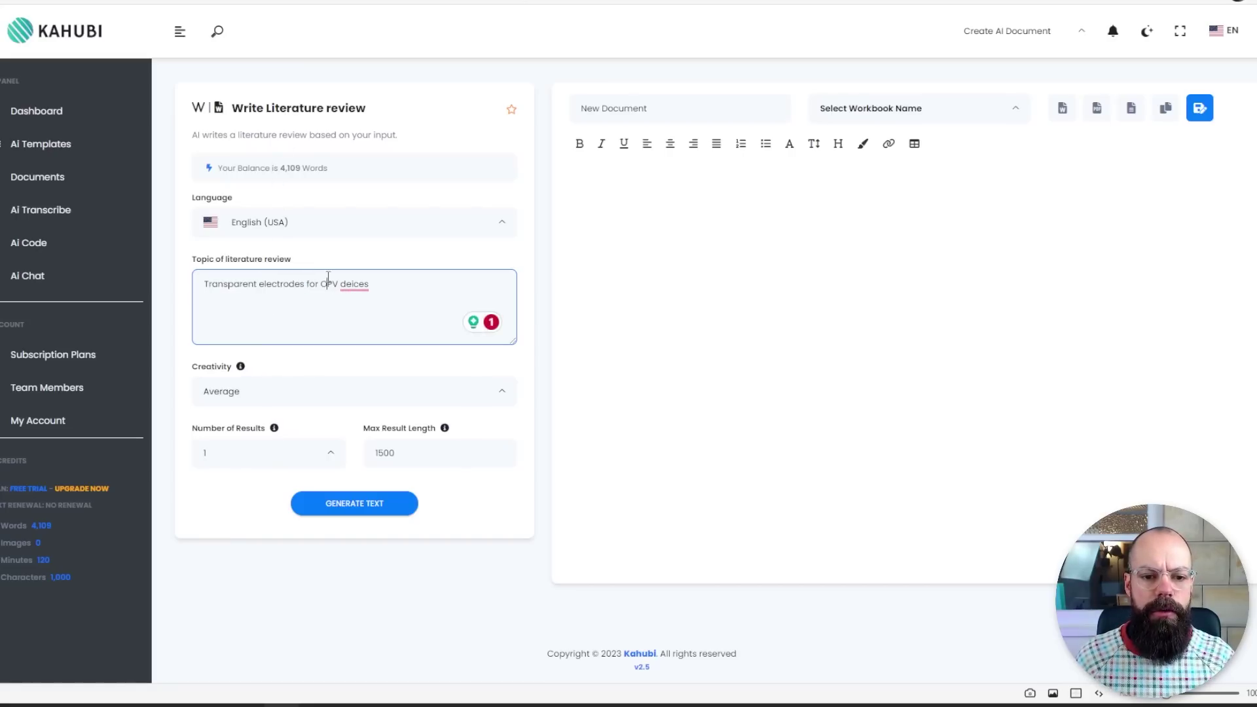
{"action": "right_click", "coordinate": [361, 287]}
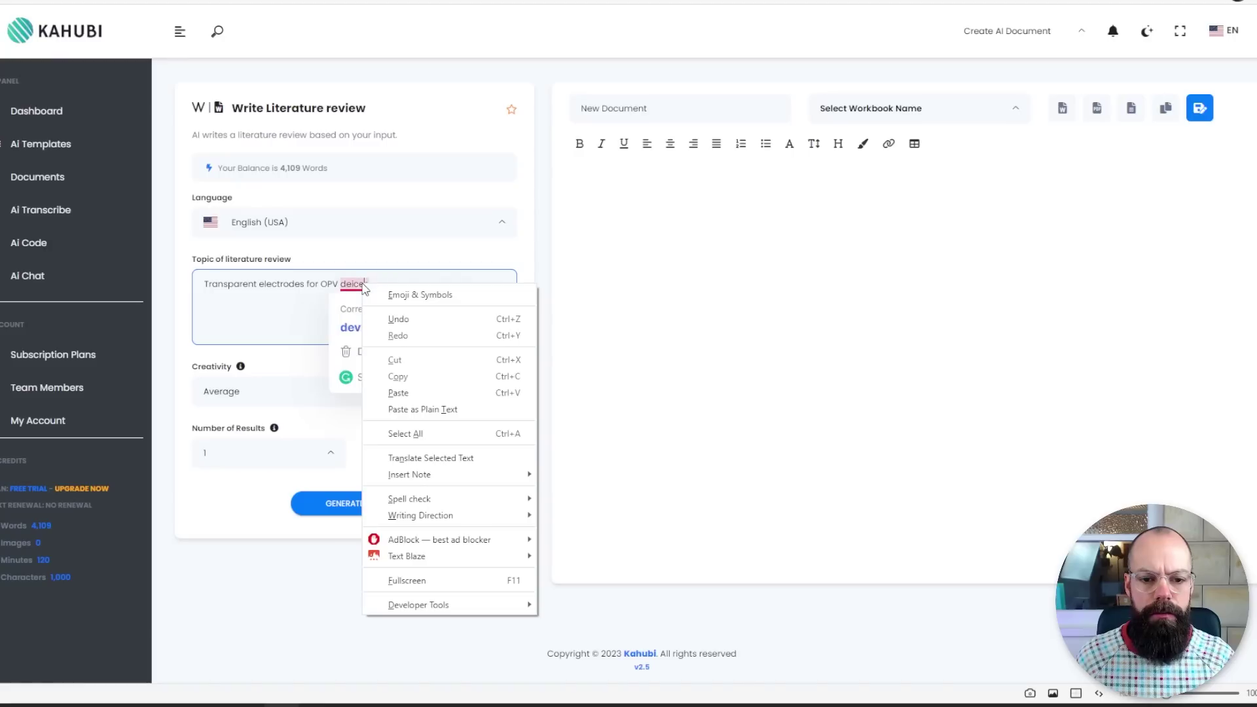
{"action": "left_click", "coordinate": [353, 326]}
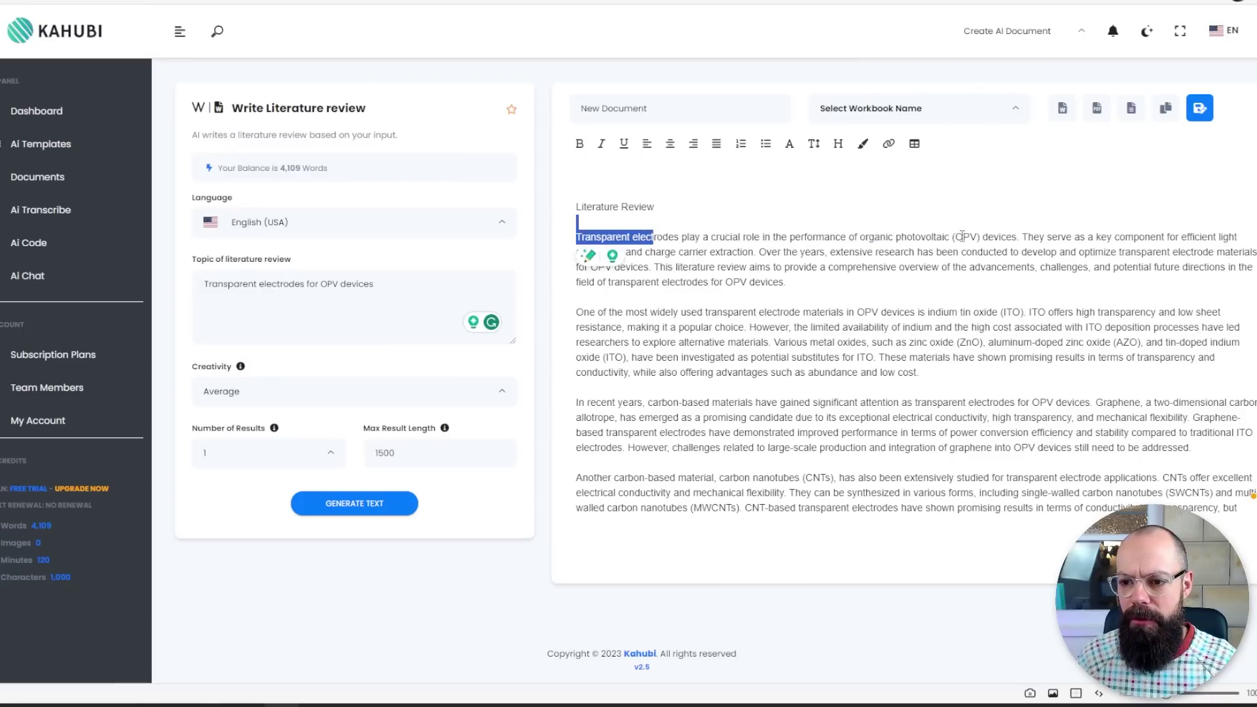
{"action": "left_click", "coordinate": [920, 242]}
{"action": "scroll", "coordinate": [919, 242], "scroll_direction": "down", "scroll_amount": 1}
{"action": "left_click", "coordinate": [825, 241]}
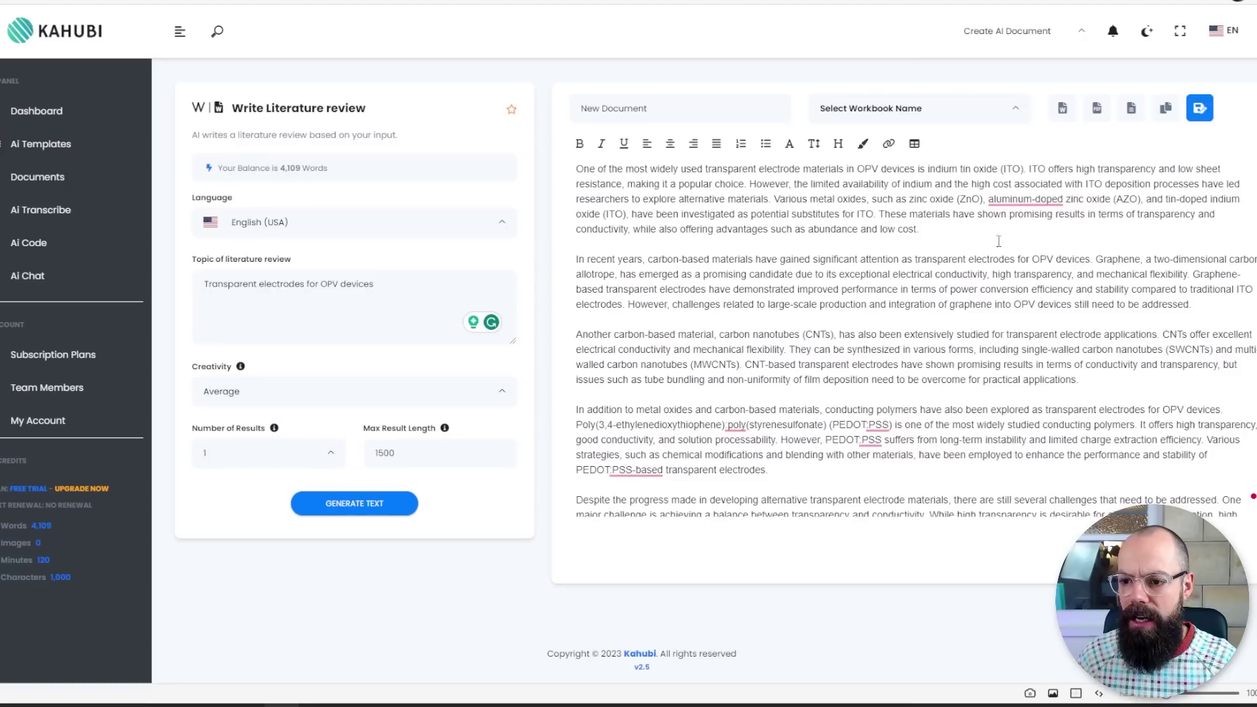
{"action": "left_click_drag", "start_coordinate": [942, 242], "coordinate": [769, 185]}
{"action": "scroll", "coordinate": [757, 194], "scroll_direction": "up", "scroll_amount": 1}
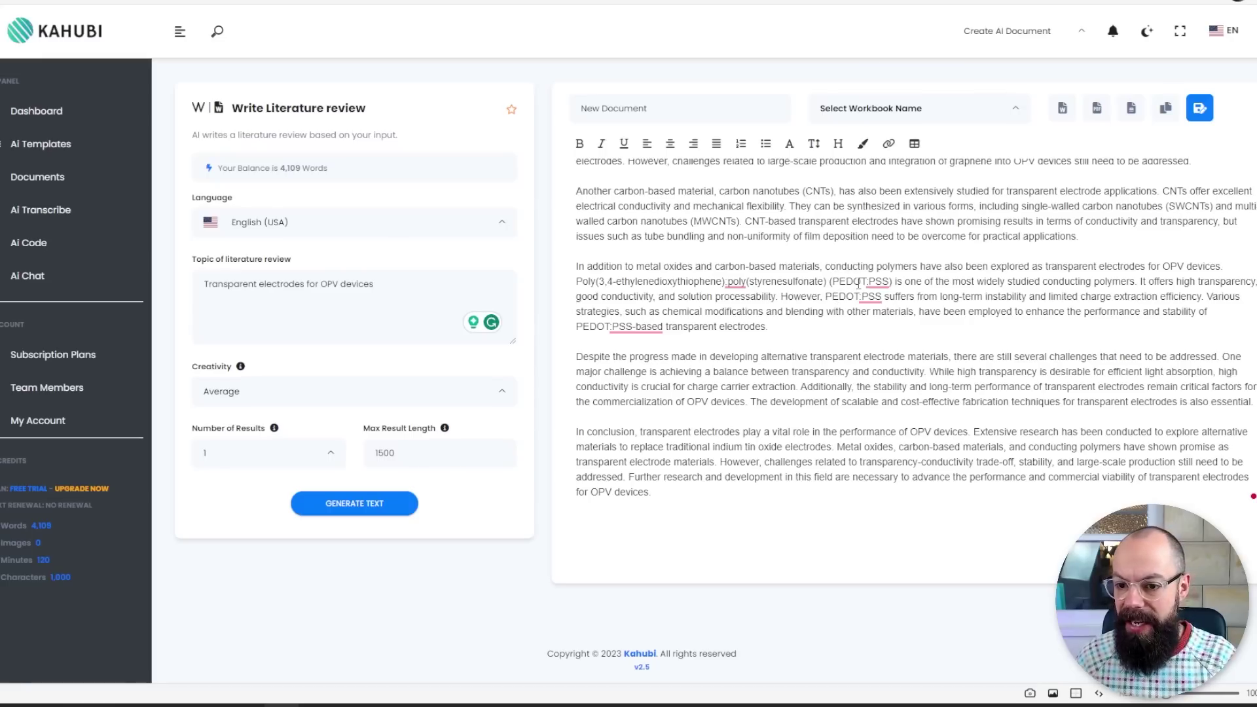
{"action": "scroll", "coordinate": [857, 274], "scroll_direction": "down", "scroll_amount": 1}
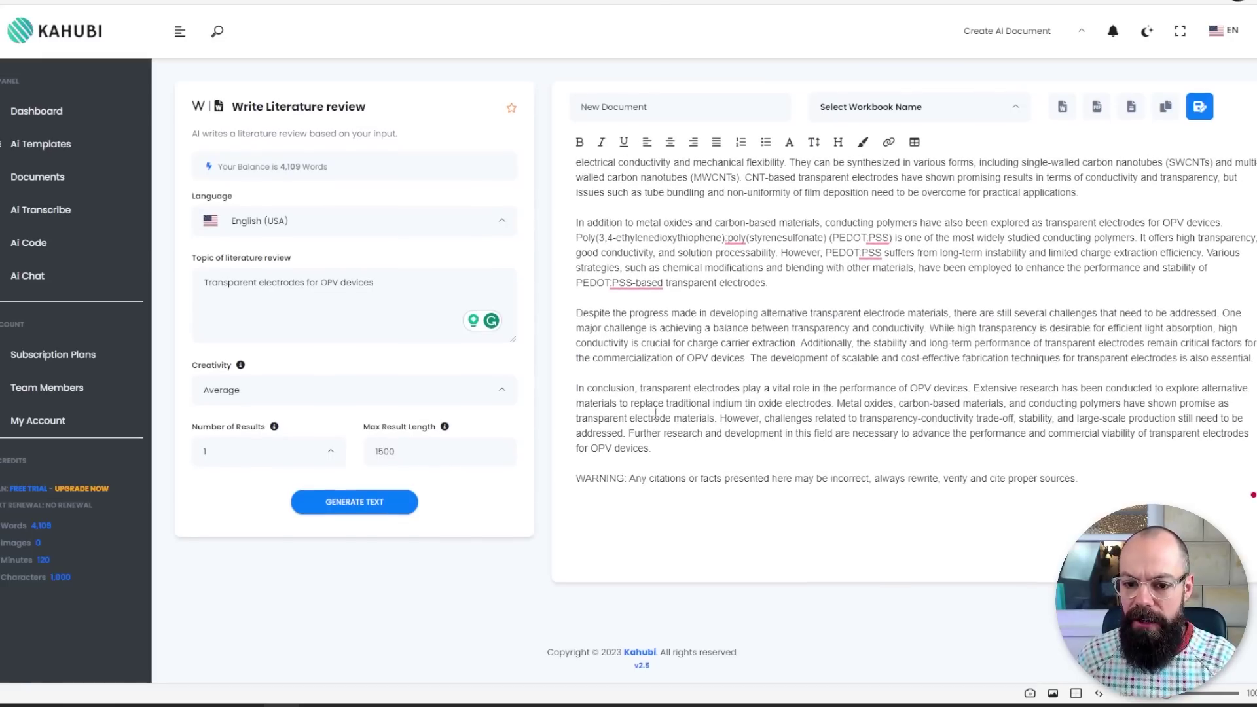
{"action": "left_click_drag", "start_coordinate": [673, 439], "coordinate": [678, 304]}
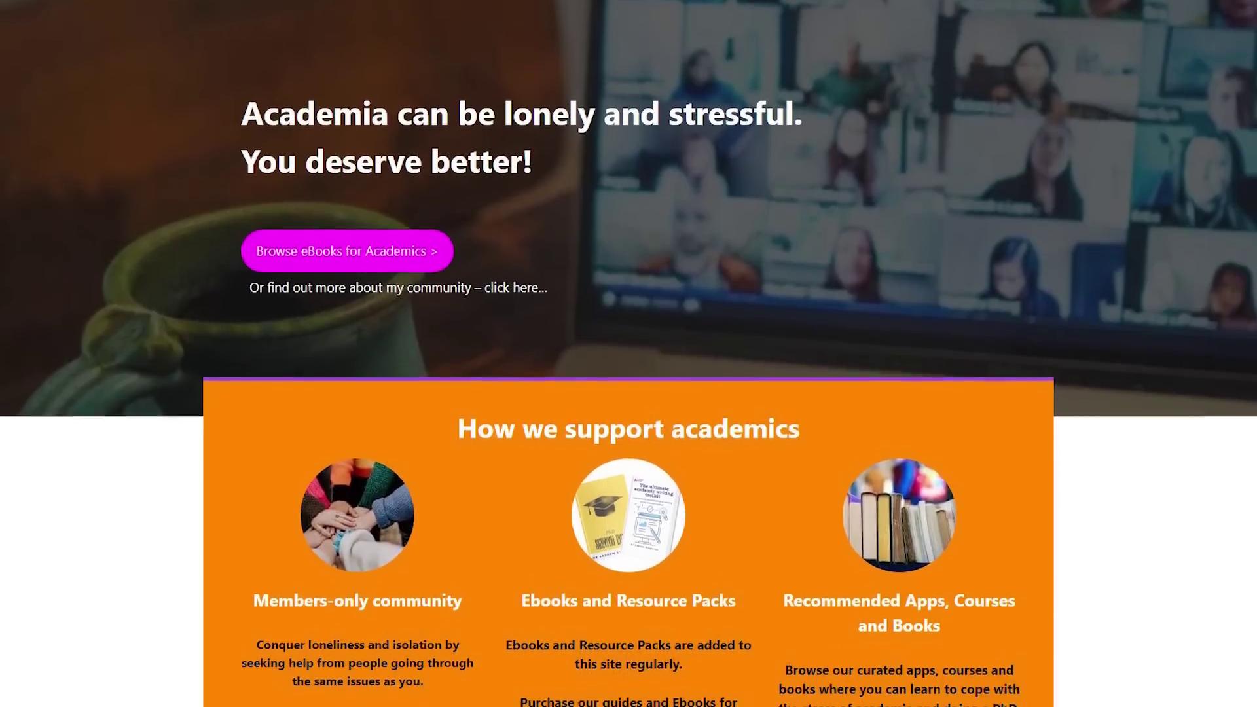
Step: Scroll the Academia Insider homepage down to the 'Latest posts on the blog' section
{"action": "scroll", "coordinate": [629, 354], "scroll_direction": "down", "scroll_amount": 10}
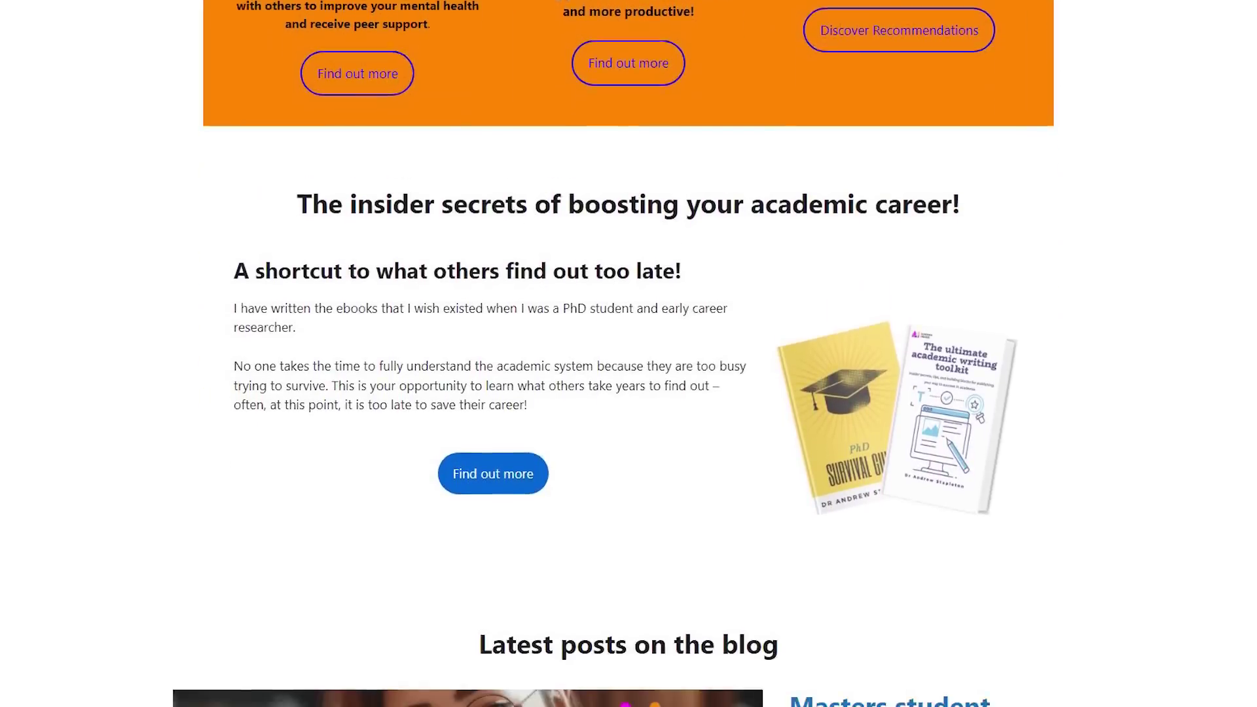
{"action": "scroll", "coordinate": [629, 353], "scroll_direction": "down", "scroll_amount": 4}
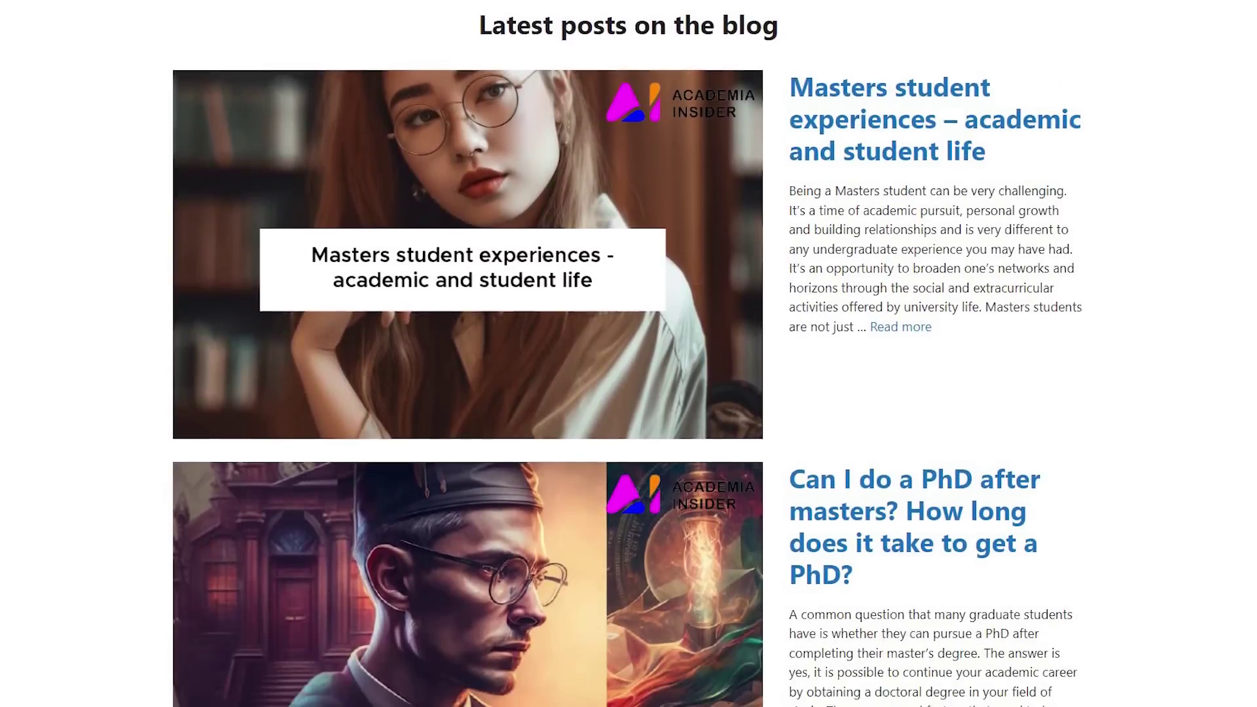